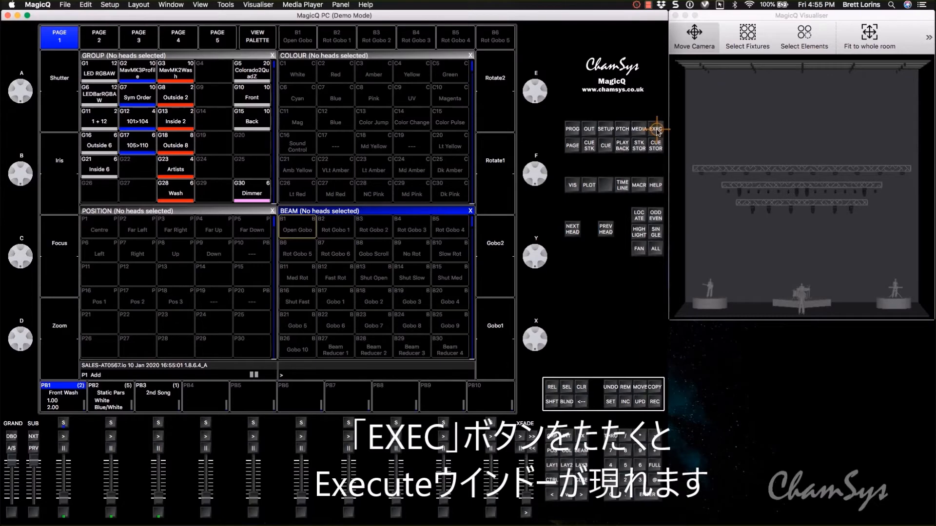
Open the Execute window and set page 1's grid size to 8/4.
click(656, 129)
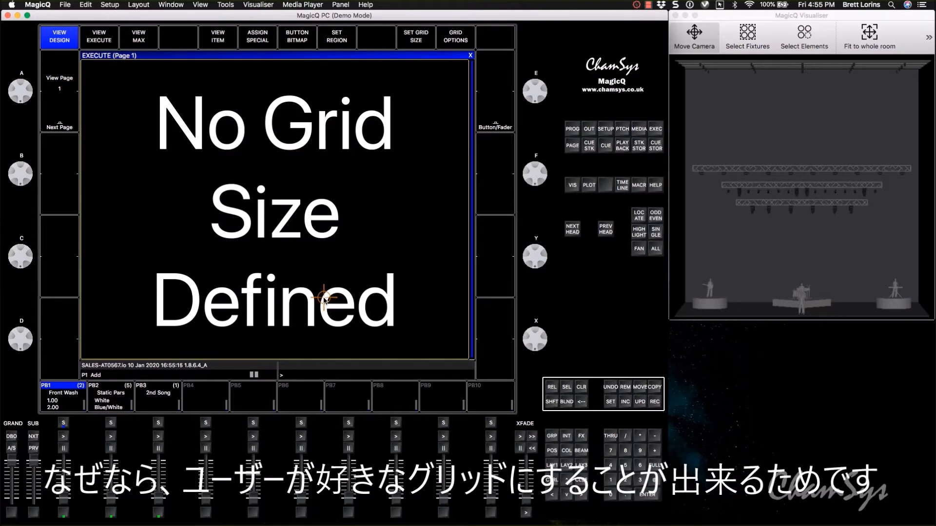
click(416, 37)
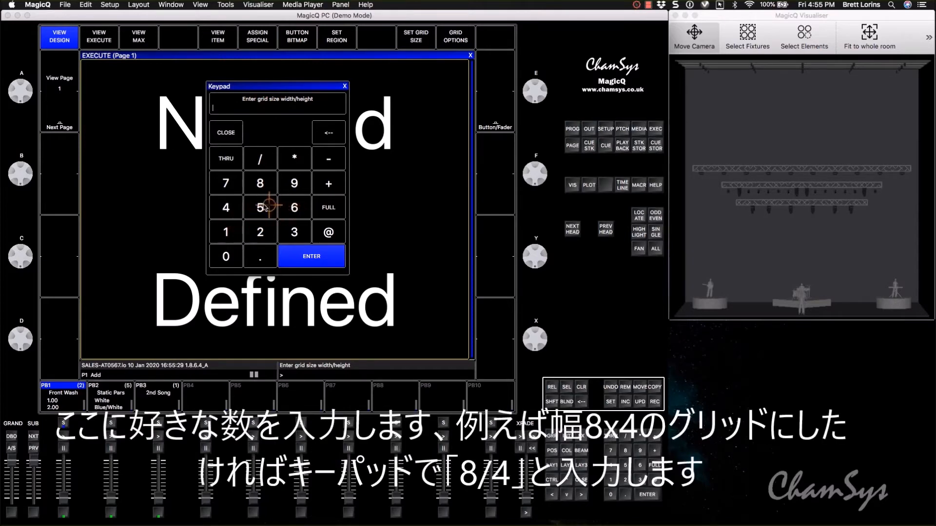
click(260, 185)
click(260, 159)
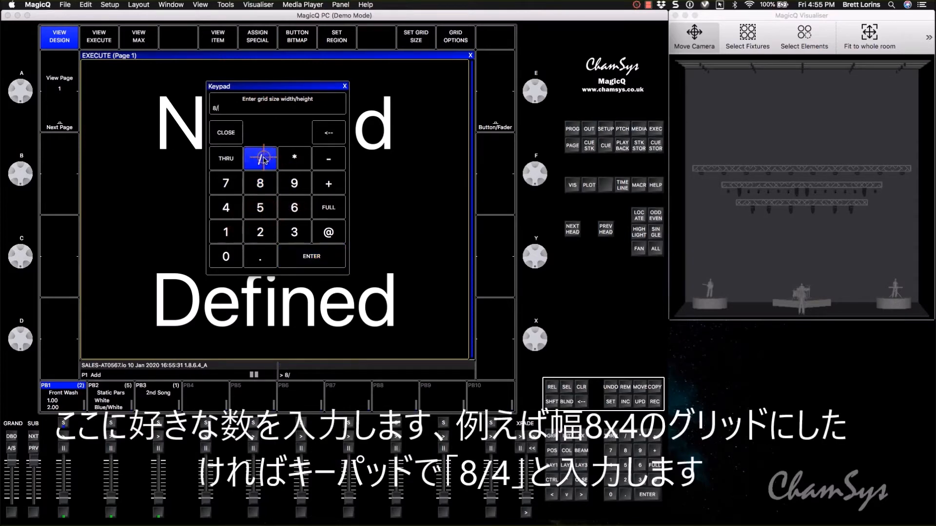
click(226, 208)
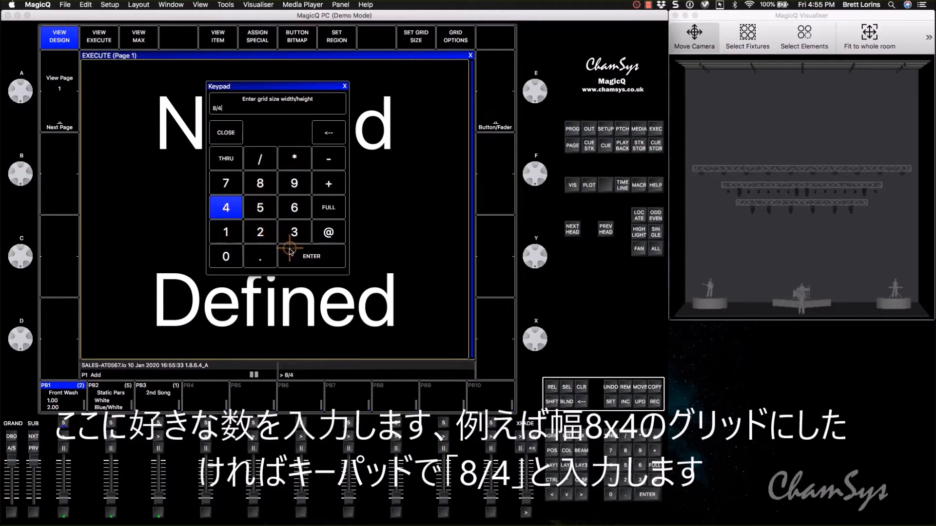
click(305, 256)
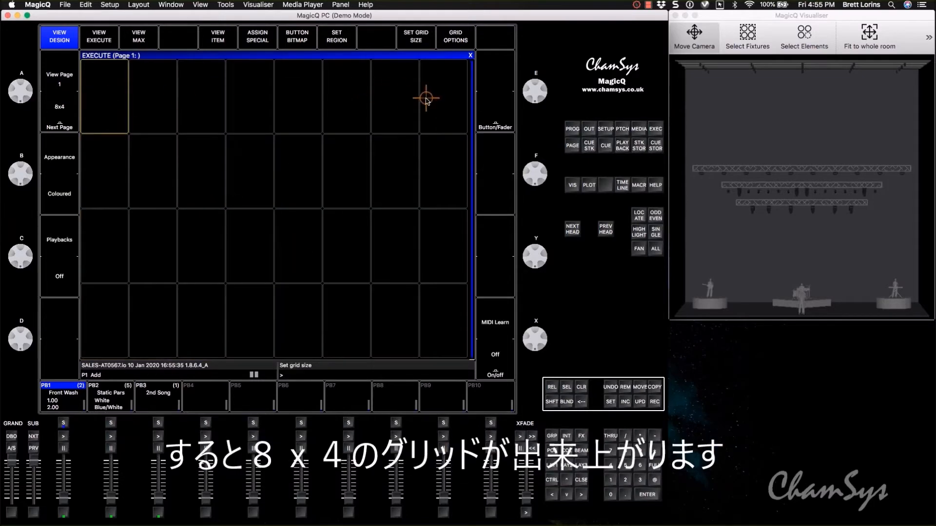
Change the grid size of Execute page 1 to 3/9.
click(416, 36)
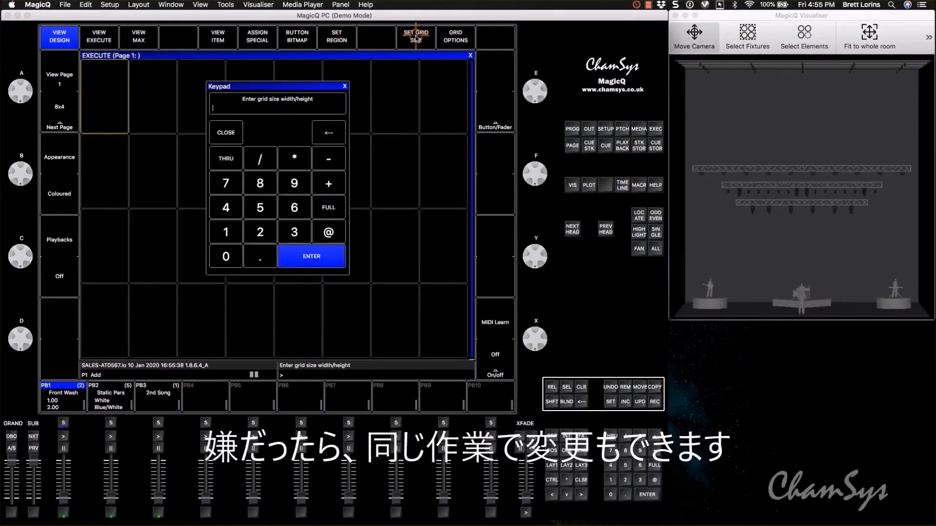
click(295, 232)
click(260, 159)
click(294, 183)
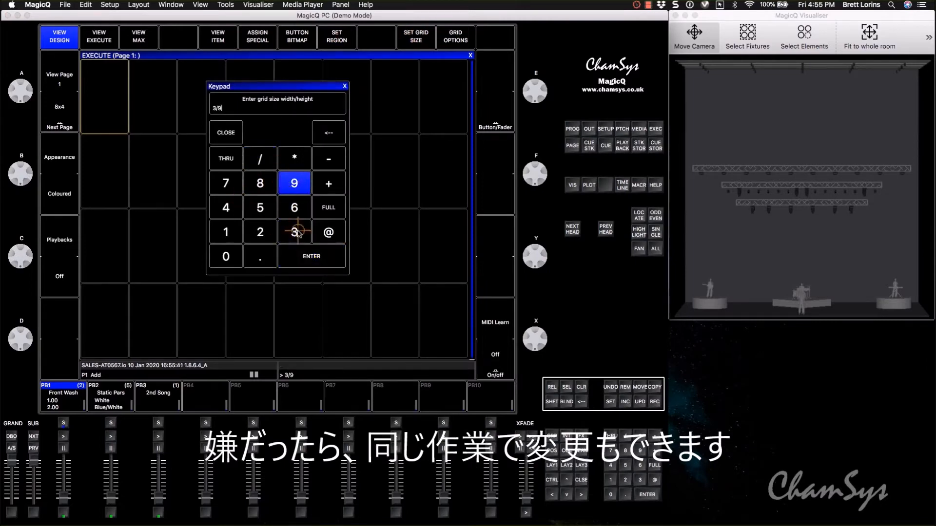
click(307, 257)
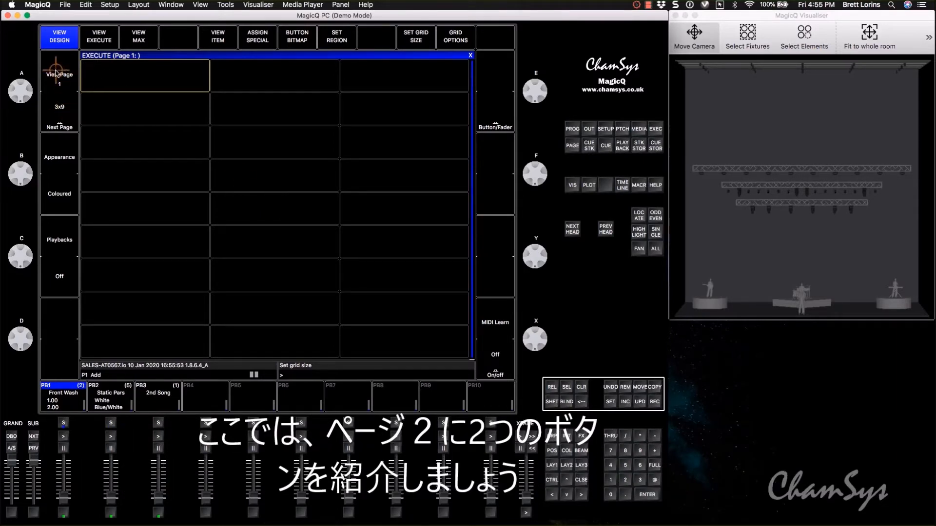
Go to Execute page 2 and view the stage trusses from another angle in the visualiser.
click(64, 119)
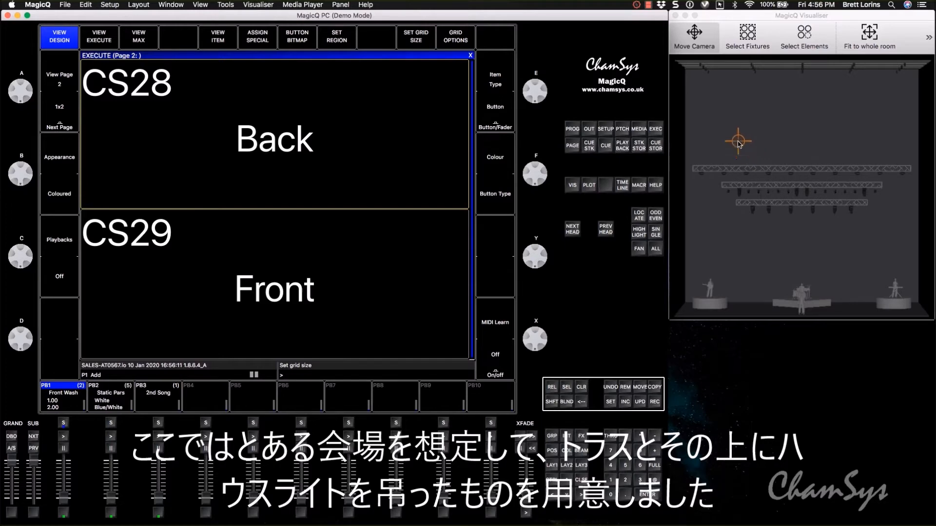
click(734, 142)
drag(736, 143, 730, 71)
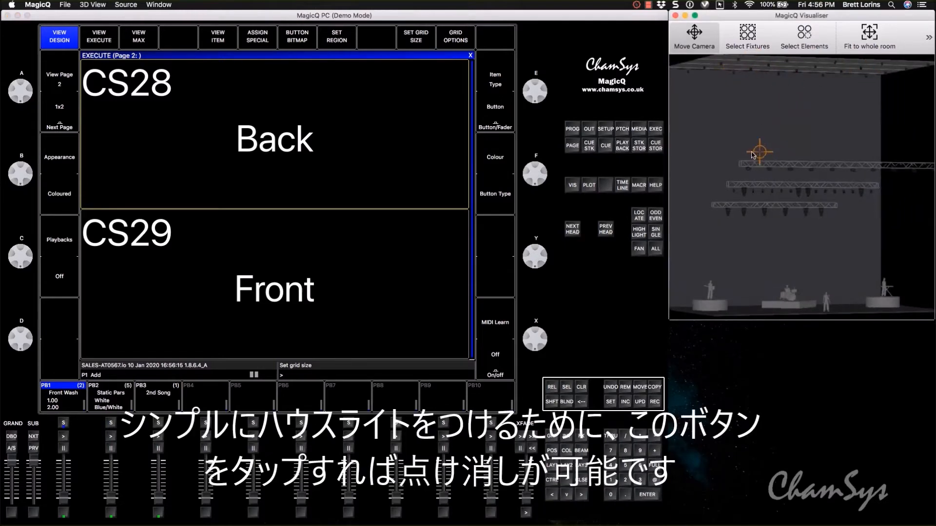
drag(767, 152, 659, 156)
drag(753, 173, 757, 176)
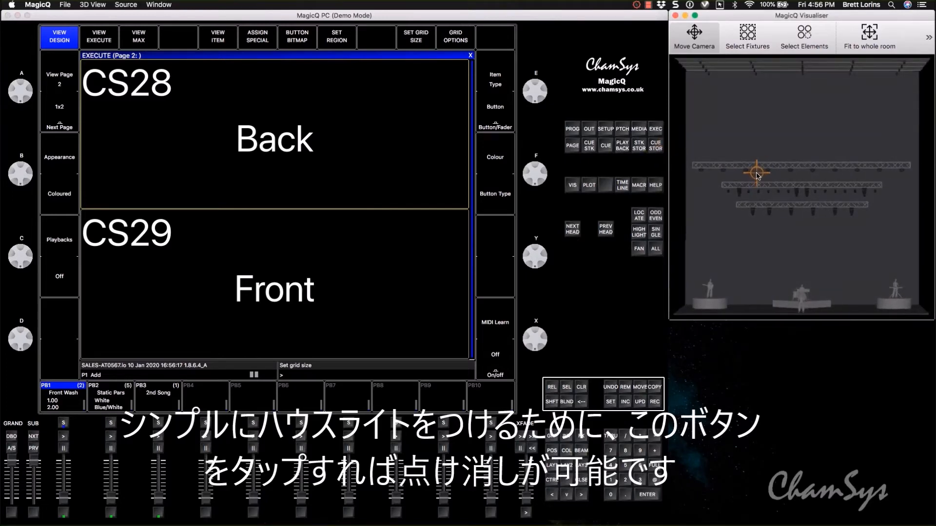
Switch the Back and Front house lights on, then switch both off again.
click(377, 148)
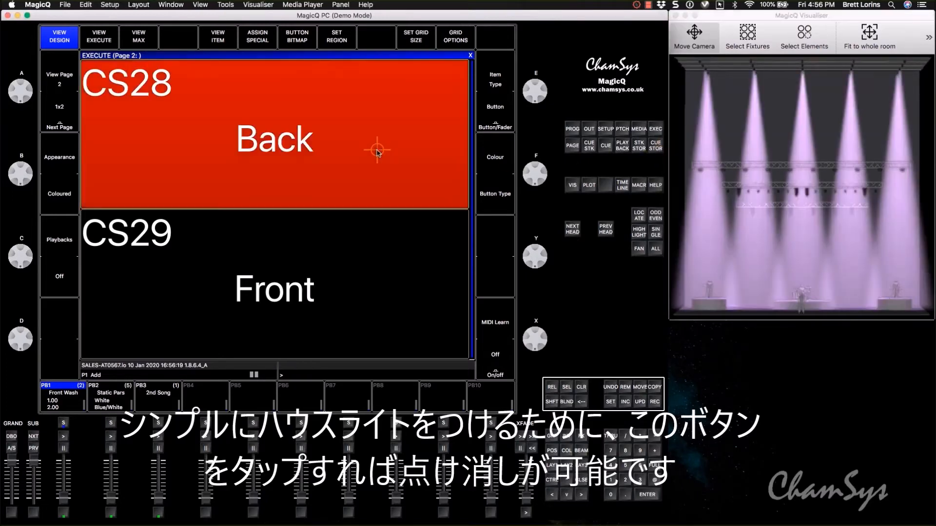
click(370, 250)
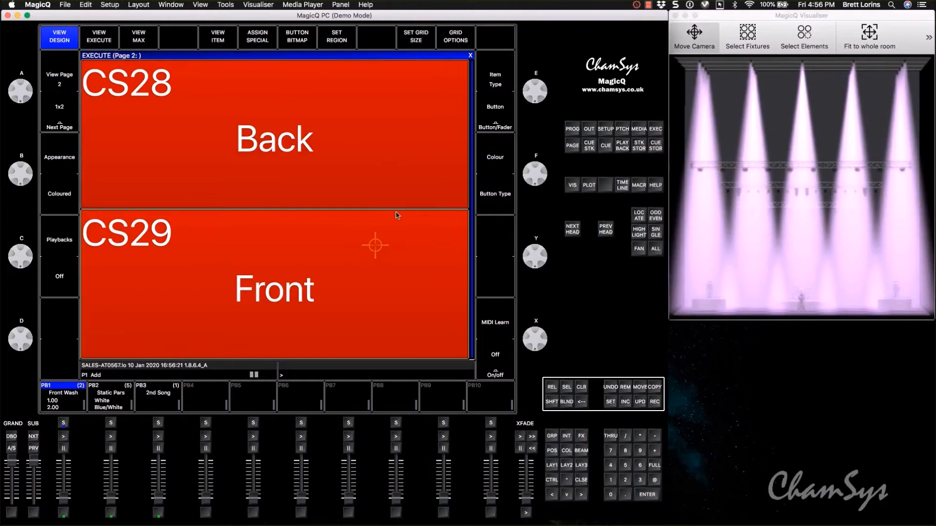
click(408, 175)
click(424, 221)
click(424, 246)
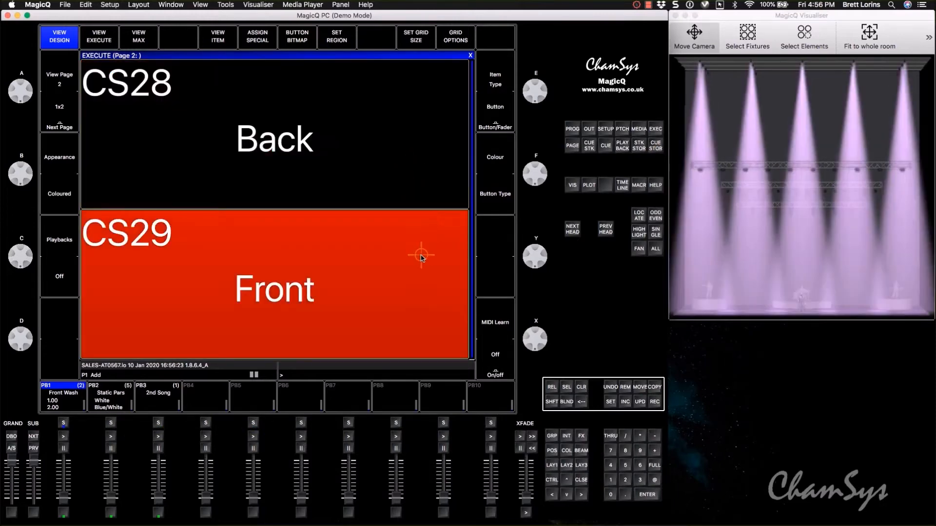
click(419, 255)
View the stage from the side and switch the Back and Front house lights on and off, one group at a time.
drag(718, 198, 845, 233)
click(360, 174)
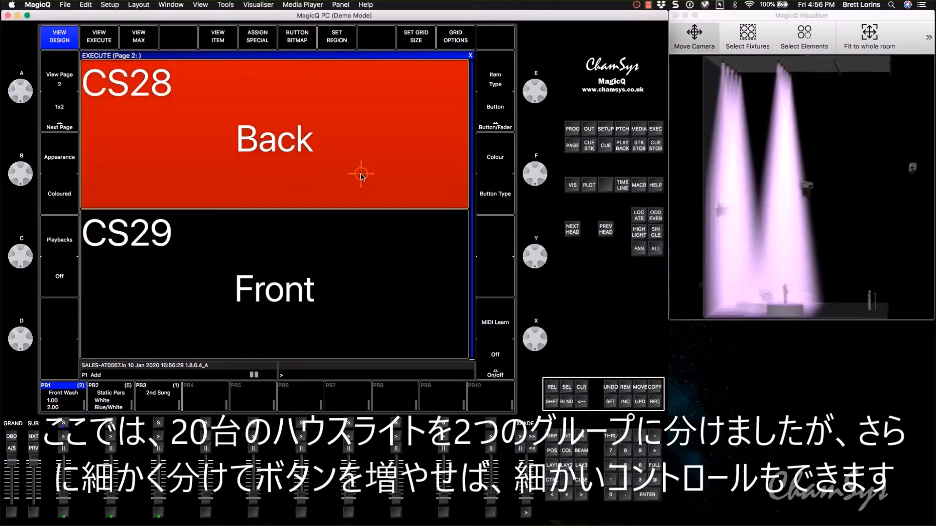
click(361, 175)
click(378, 277)
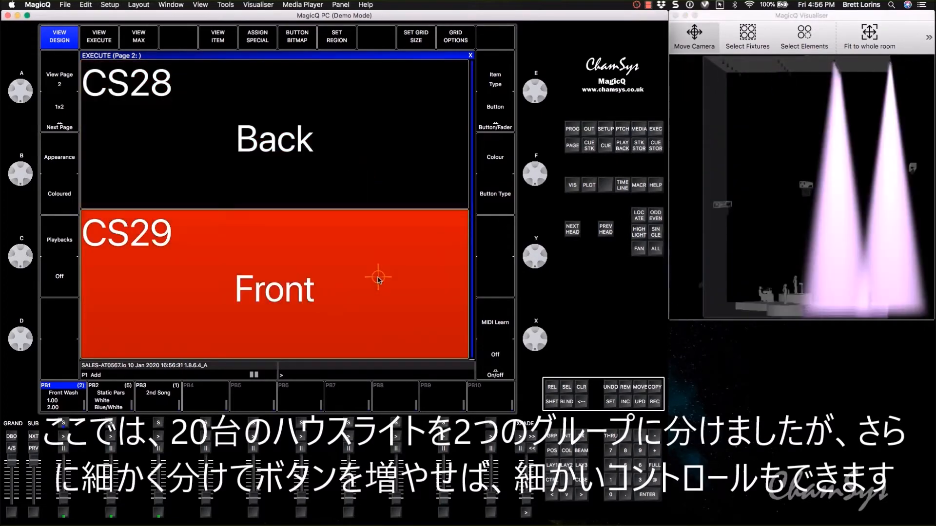
click(378, 278)
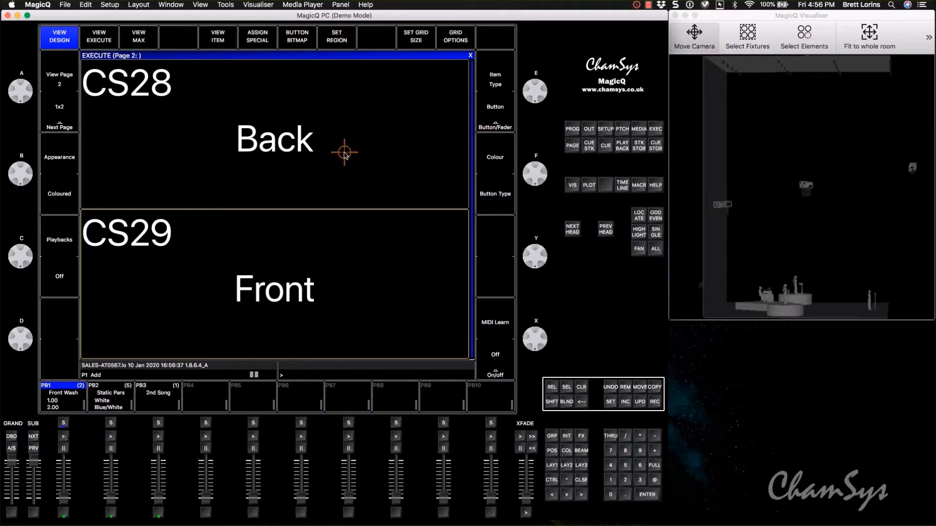
Switch on both the Back and Front house lights and go back to Execute page 1, viewing the stage from the front.
click(349, 167)
click(373, 268)
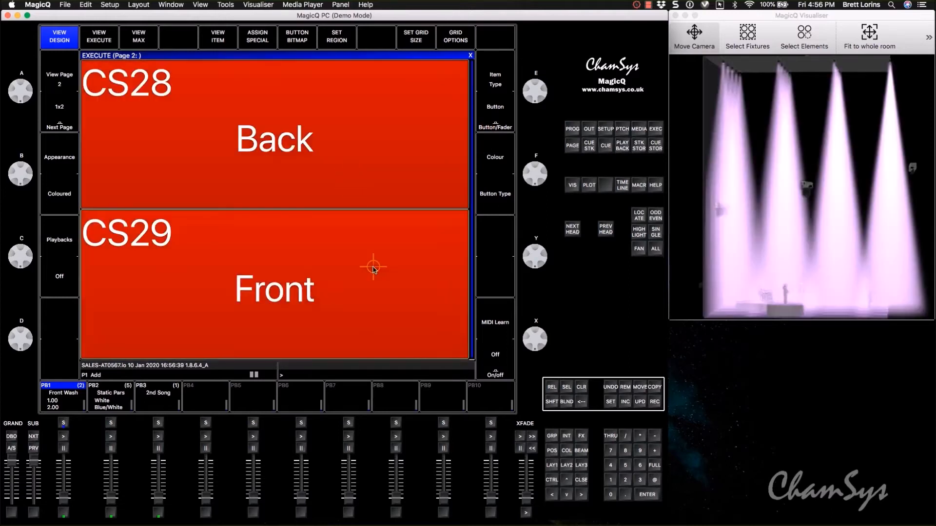
click(61, 86)
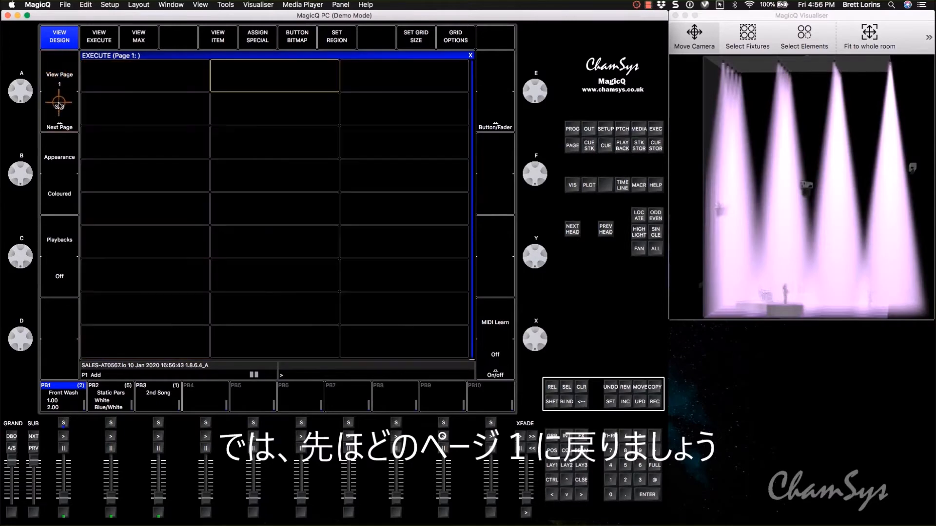
mouse_move(778, 211)
mouse_down()
mouse_move(738, 214)
mouse_move(839, 200)
mouse_move(729, 207)
mouse_move(779, 218)
mouse_up()
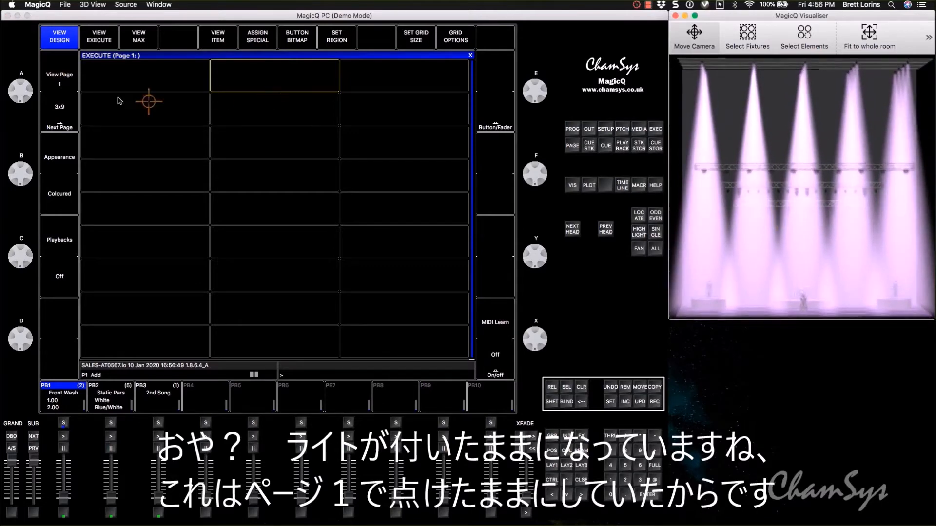
Return to Execute page 2 and switch off the Back and Front house lights.
click(72, 100)
click(72, 100)
click(316, 141)
click(328, 291)
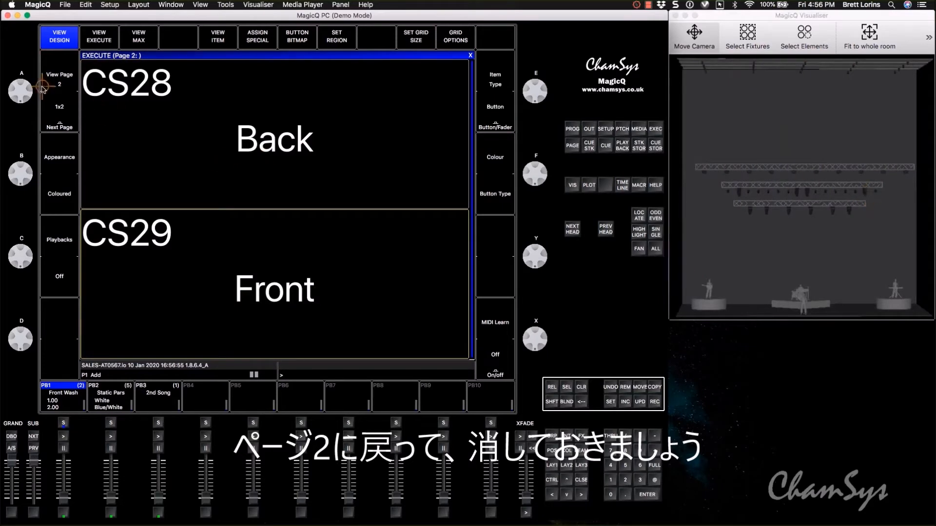
Go to Execute page 3 and remove the Green button CS31 from the first row.
click(62, 120)
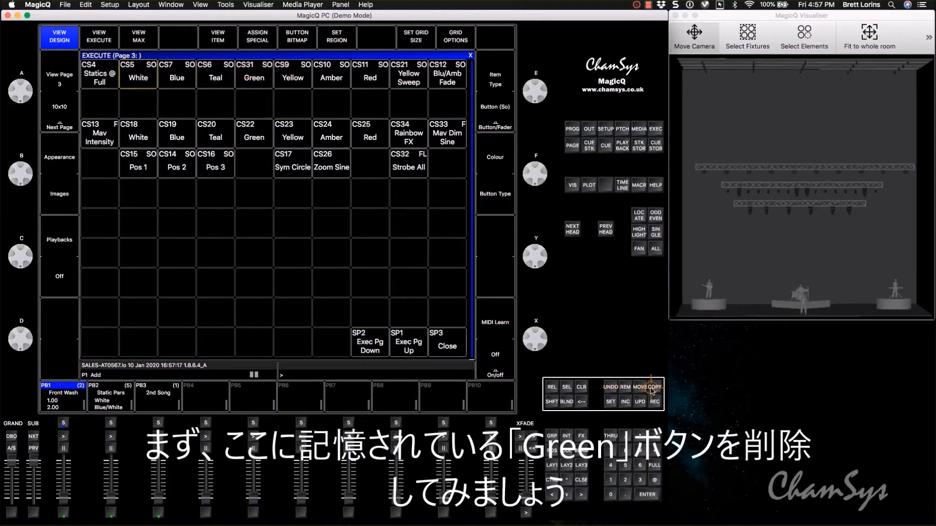
click(625, 387)
click(254, 76)
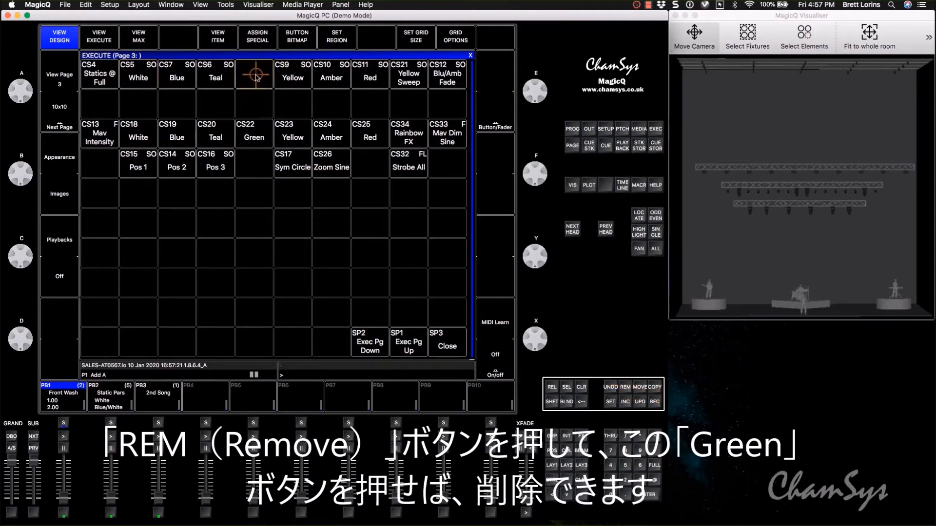
Bring up the programming window layout, return to the Execute window and activate Statics @ Full.
click(551, 465)
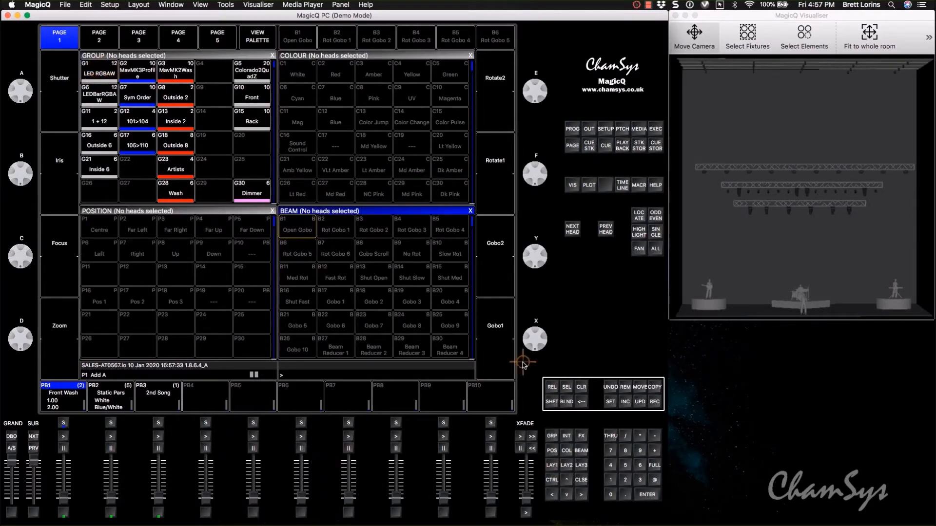
click(655, 129)
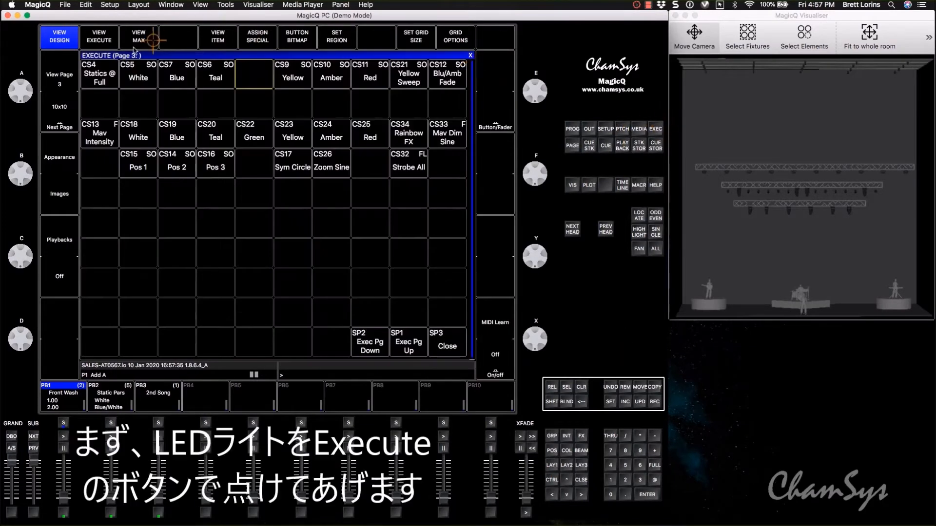
click(100, 80)
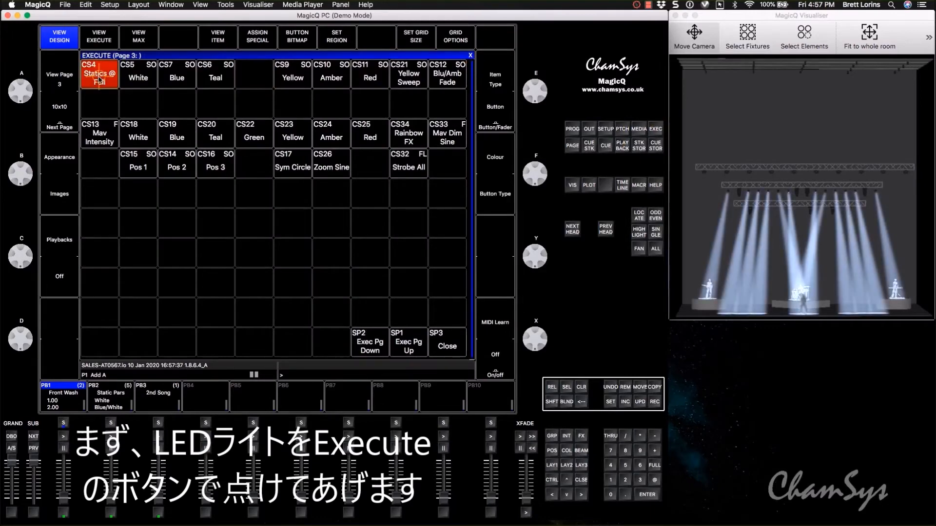
Select group 1 LED RGBAW and set its colour to the Green palette.
click(566, 451)
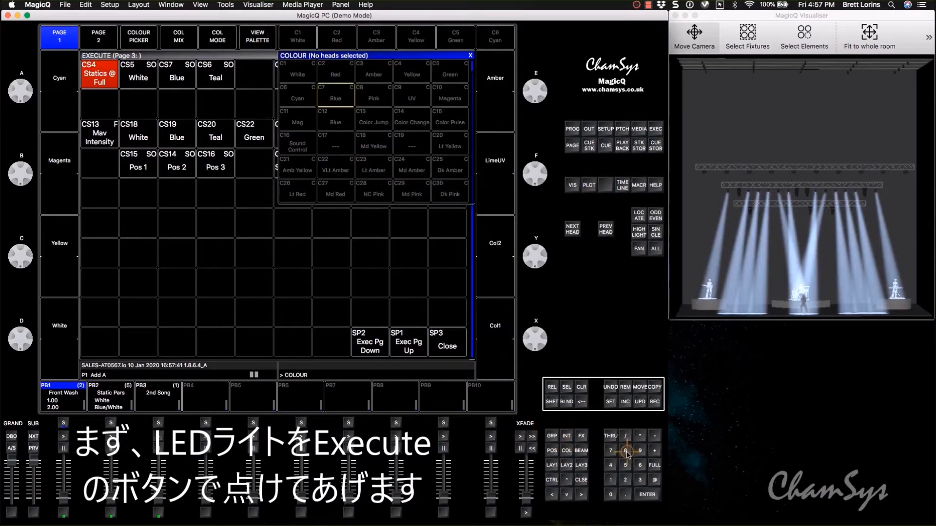
click(610, 480)
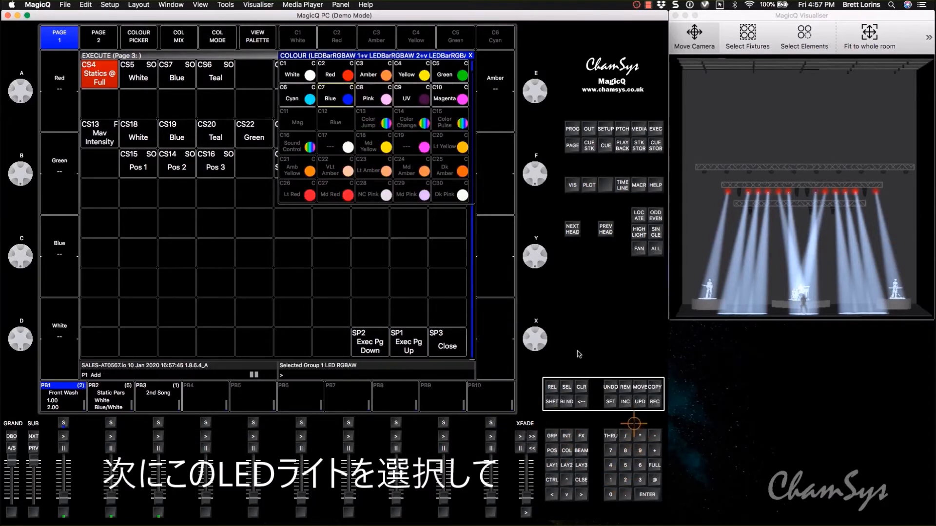
click(456, 77)
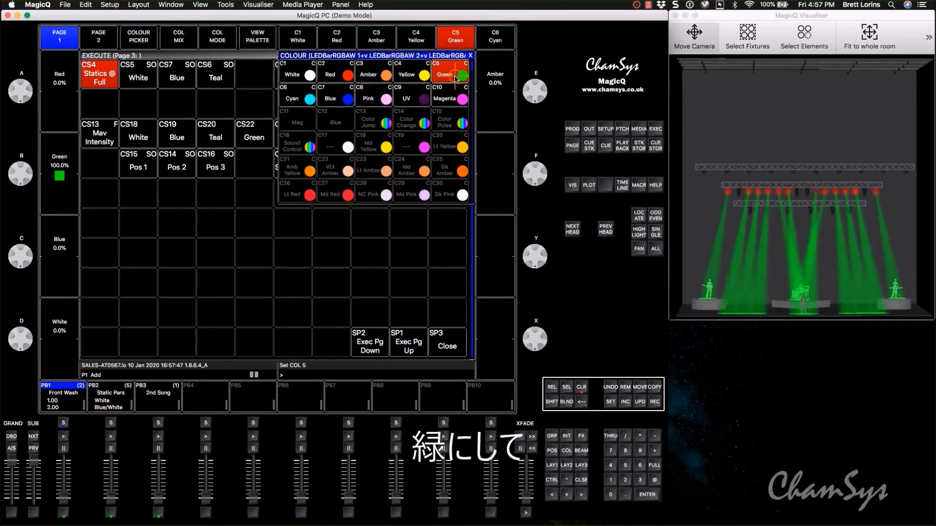
Record the green look into the empty first-row cell between Teal and Yellow on Execute page 3 and clear the programmer.
click(653, 404)
click(252, 74)
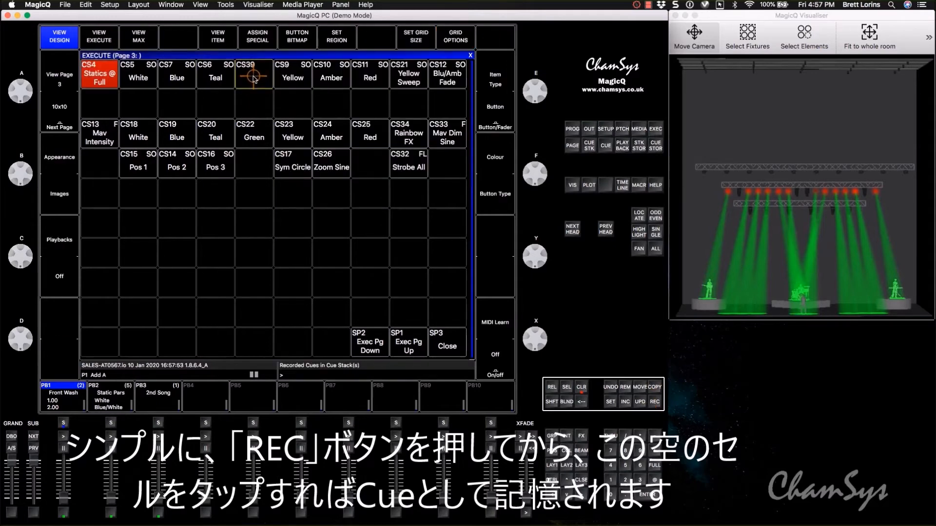
click(581, 388)
Name the newly recorded first-row button Green.
click(611, 402)
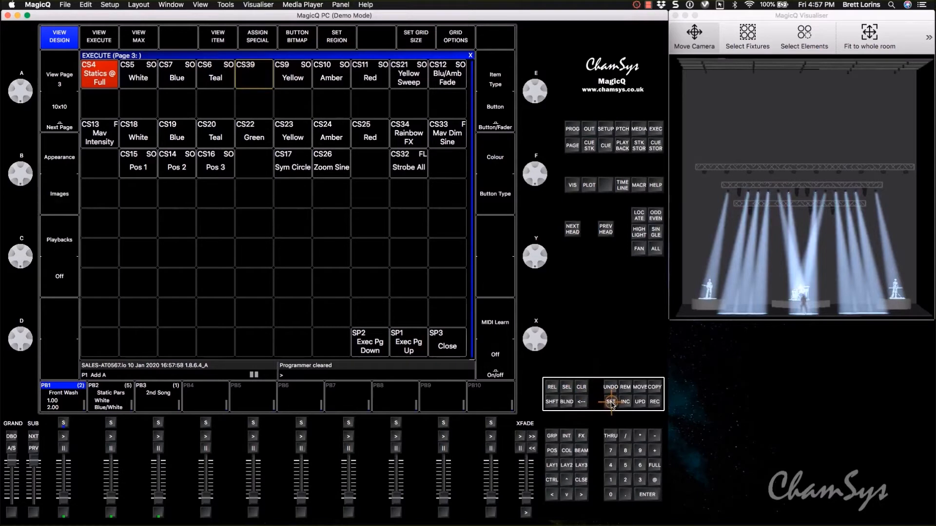
click(256, 80)
text(Green)
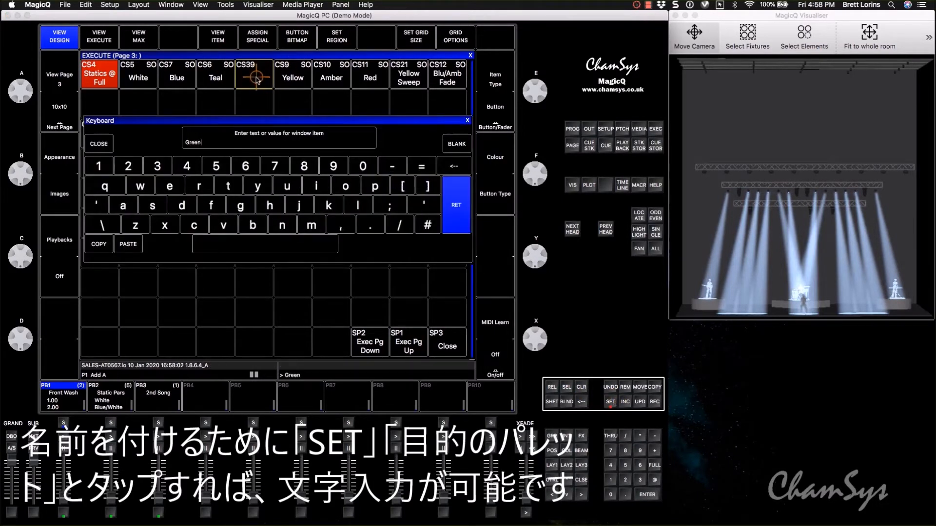
key(Return)
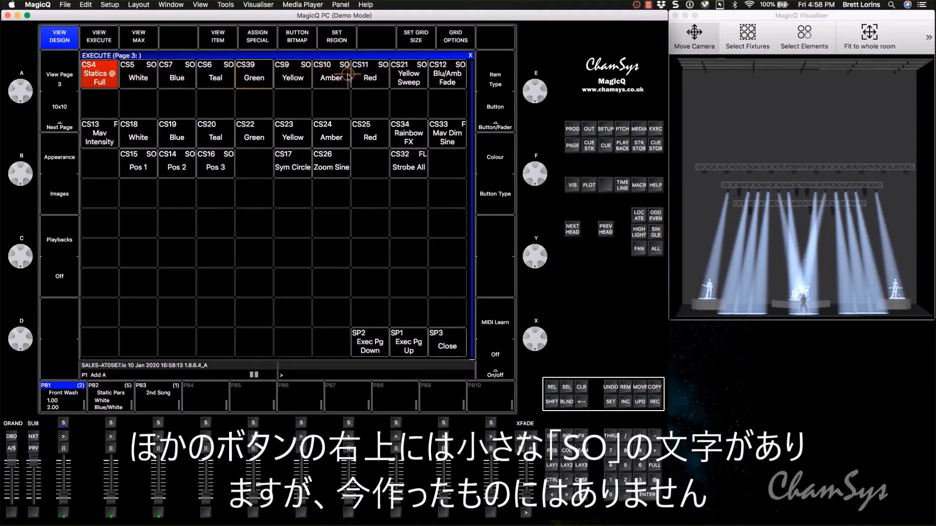
Activate the first-row Yellow button, followed by the first-row Red button.
click(299, 79)
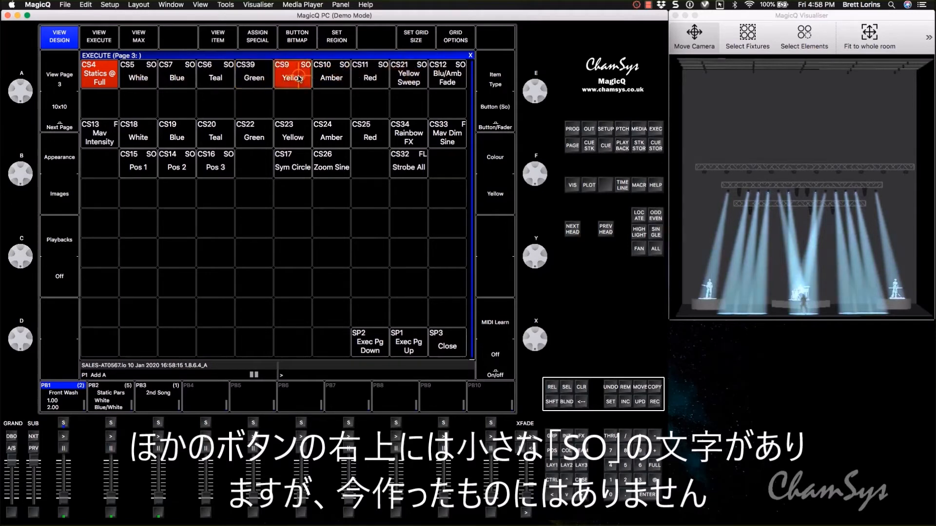
click(370, 78)
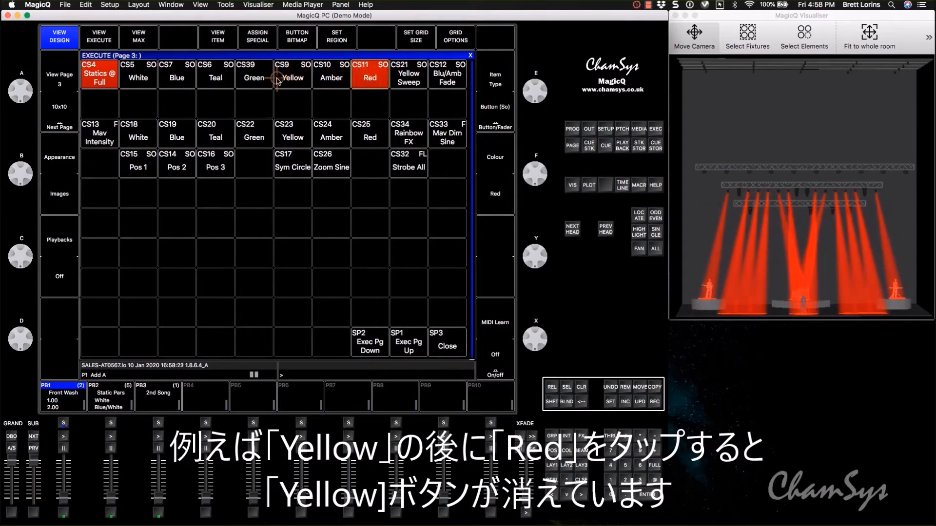
Toggle the first-row Green button on and off several times while Red stays active.
click(252, 79)
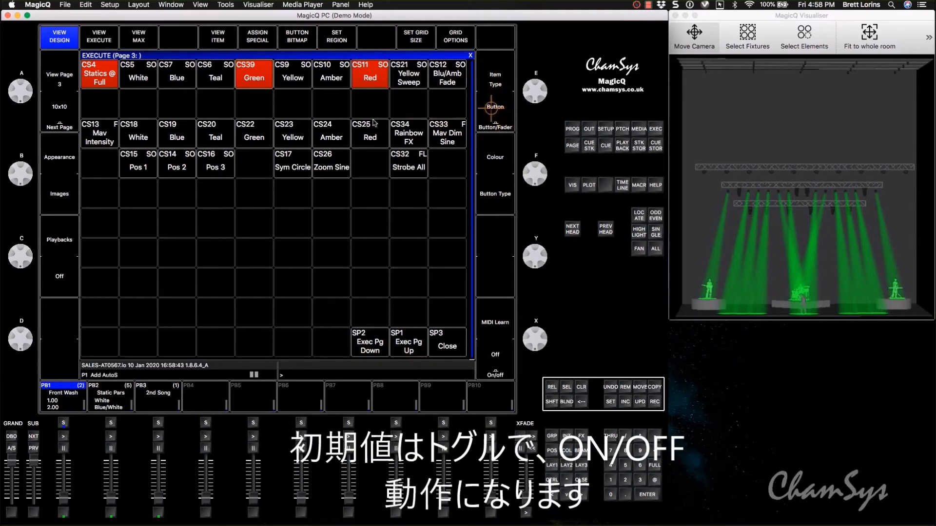
click(259, 82)
click(259, 82)
click(259, 82)
click(259, 83)
click(259, 83)
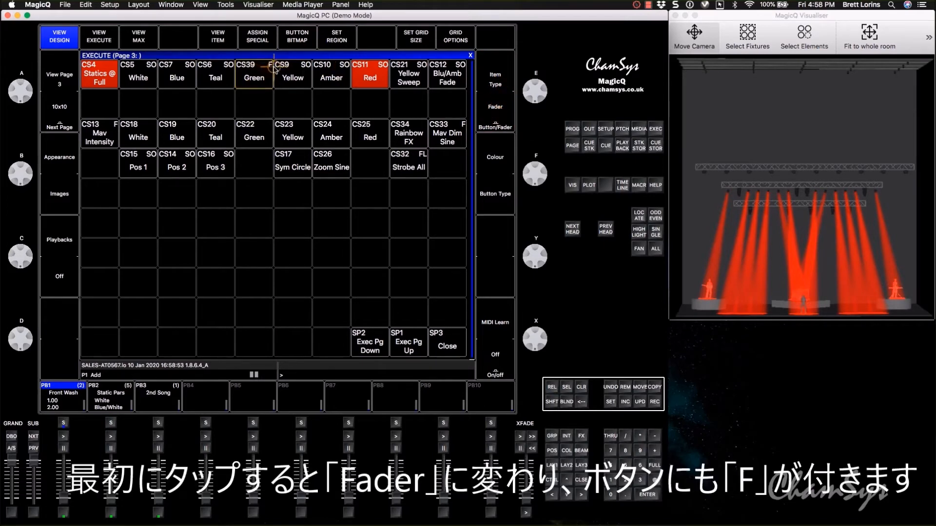
Cycle the first-row Green button's item type through Fader and Button (Fl) to Button (So).
click(499, 108)
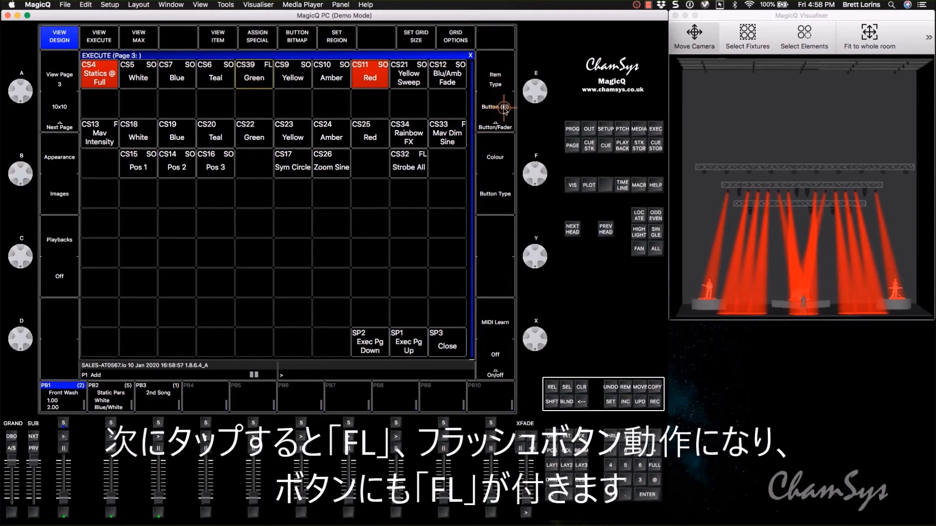
click(269, 72)
click(511, 107)
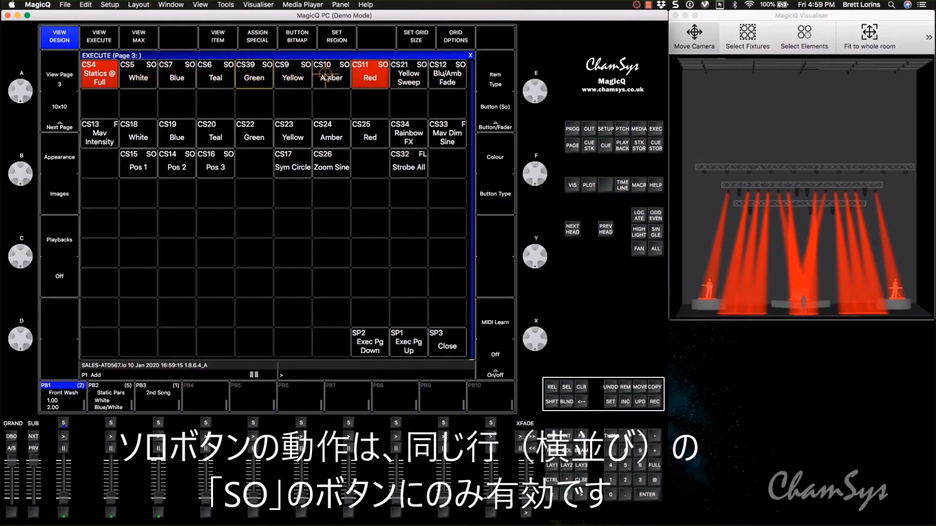
Activate the first-row Teal, Amber and Blue solo buttons one after another.
click(217, 80)
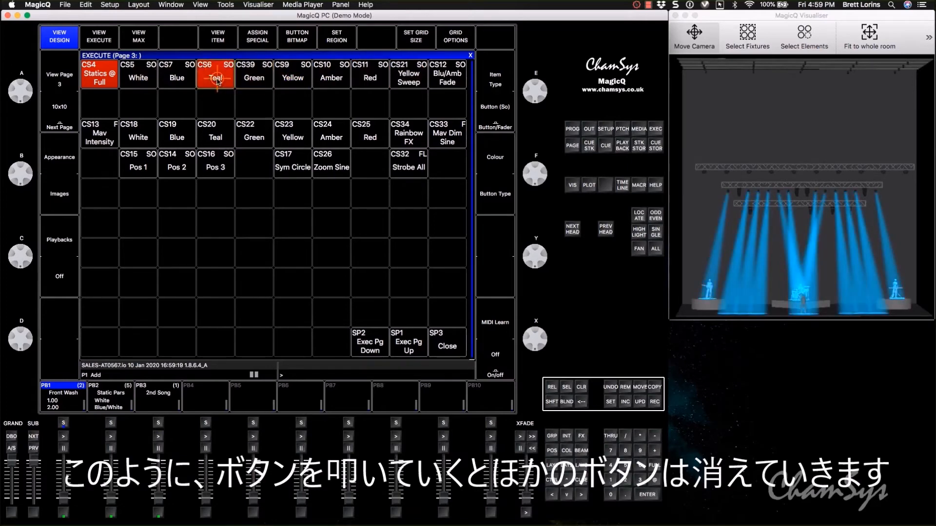
click(326, 78)
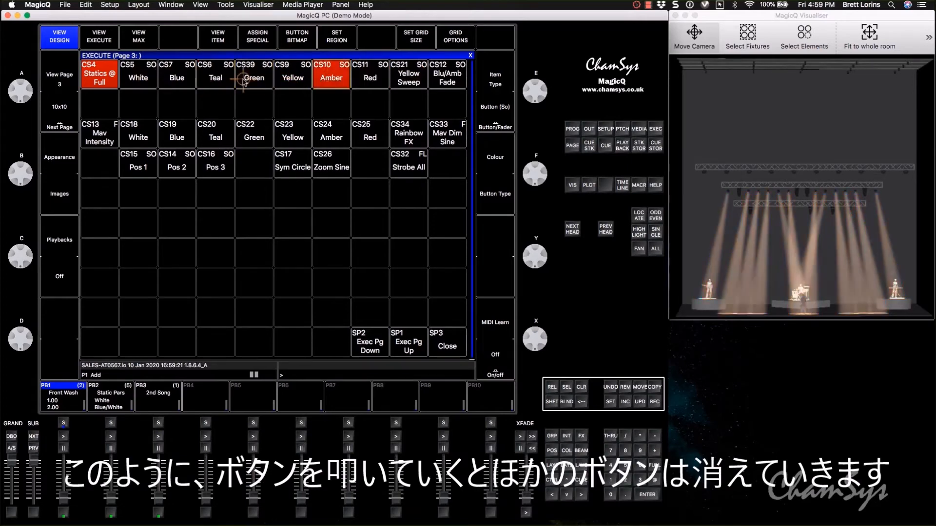
click(173, 81)
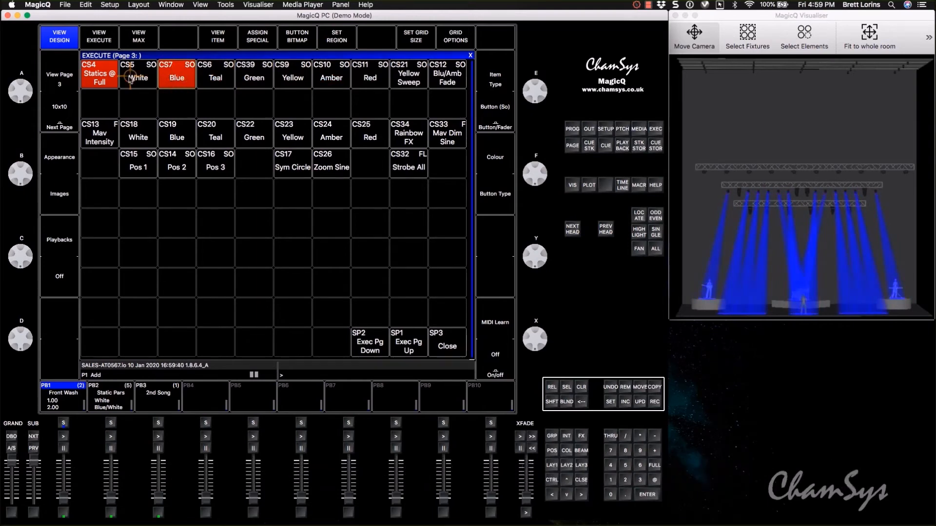
Switch the Statics @ Full button off and on repeatedly, leaving it on.
click(101, 81)
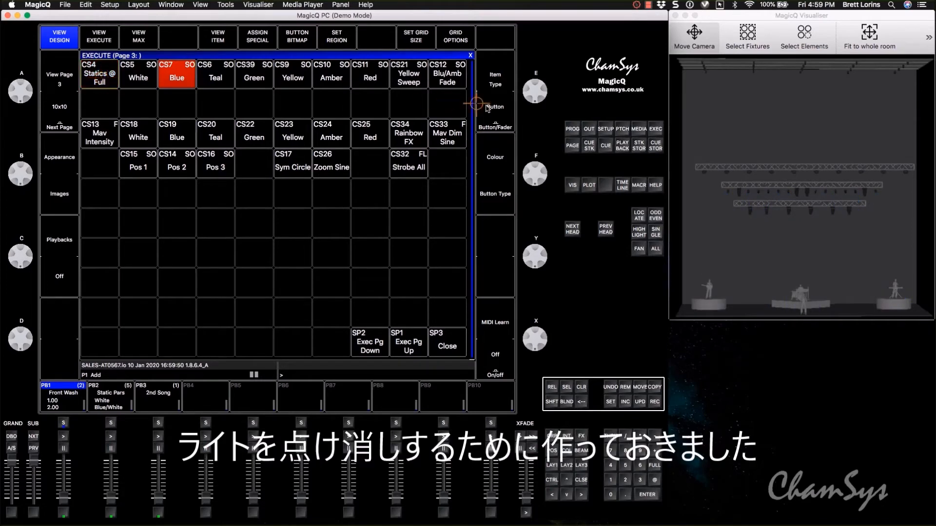
click(103, 76)
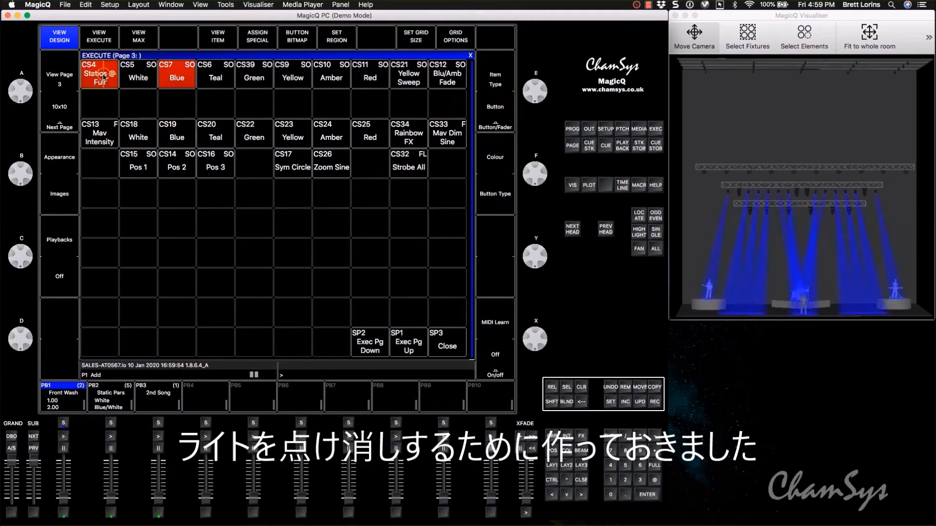
click(103, 76)
click(103, 76)
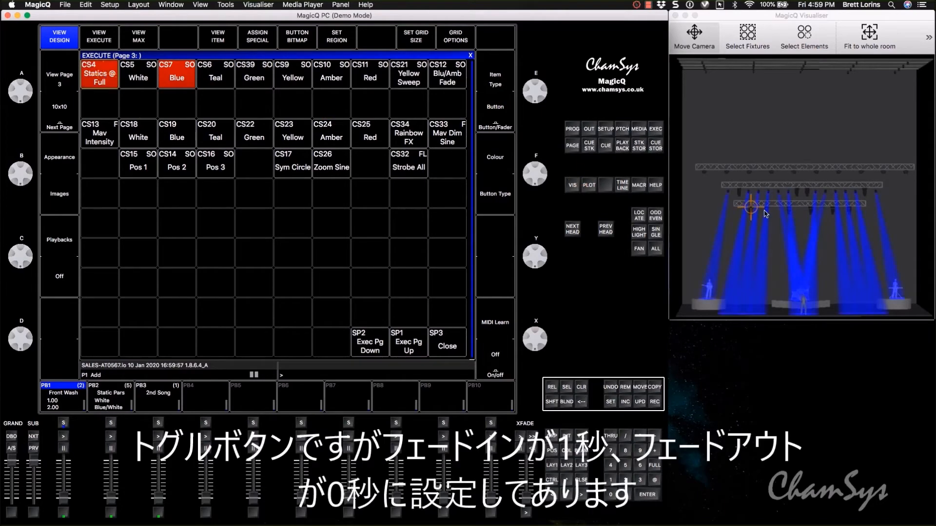
click(106, 77)
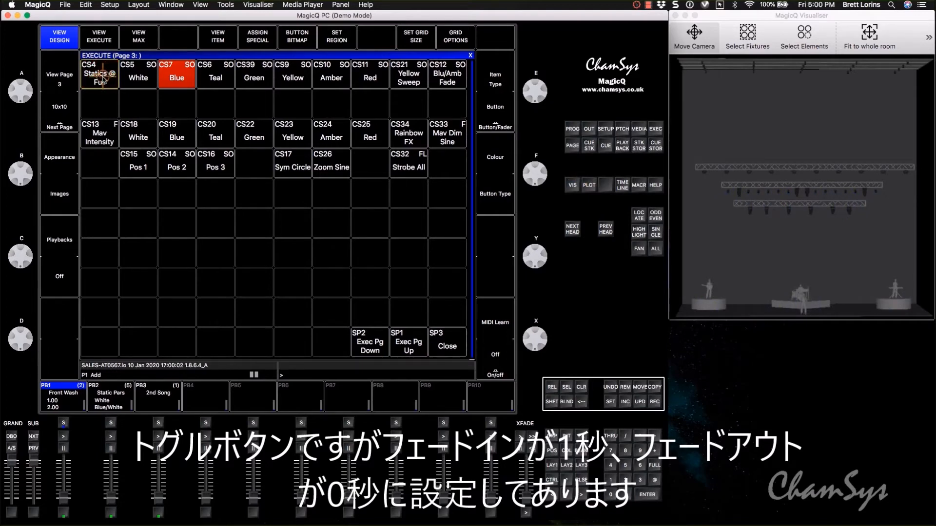
click(104, 77)
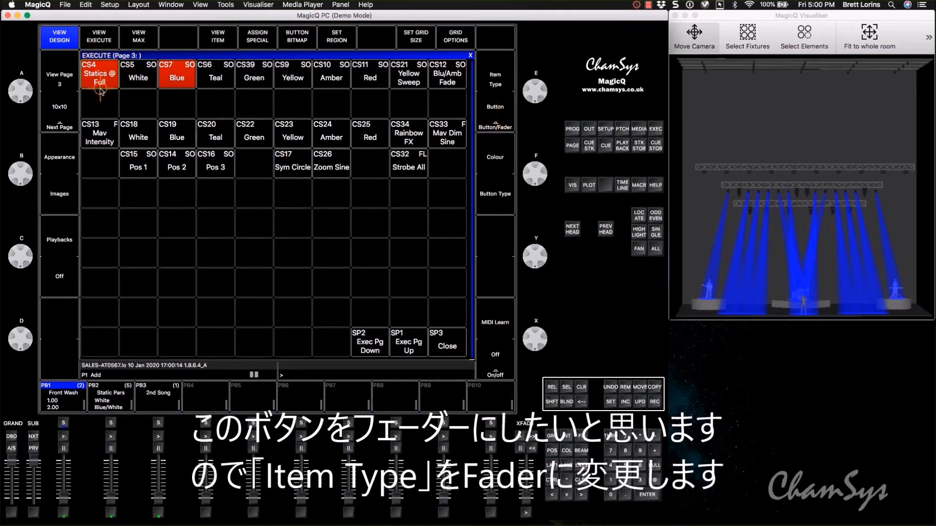
Move the grid cursor to Sym Circle and back to Statics @ Full, and change that button's item type to Fader.
key(Right)
key(Right)
key(Right)
key(Down)
key(Down)
key(Down)
key(Right)
key(Right)
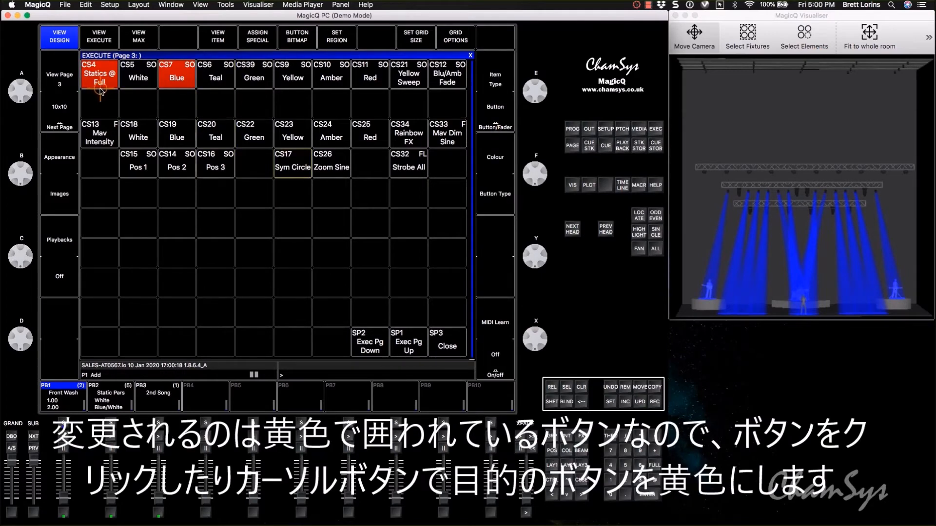
key(Up)
key(Up)
key(Left)
key(Left)
key(Left)
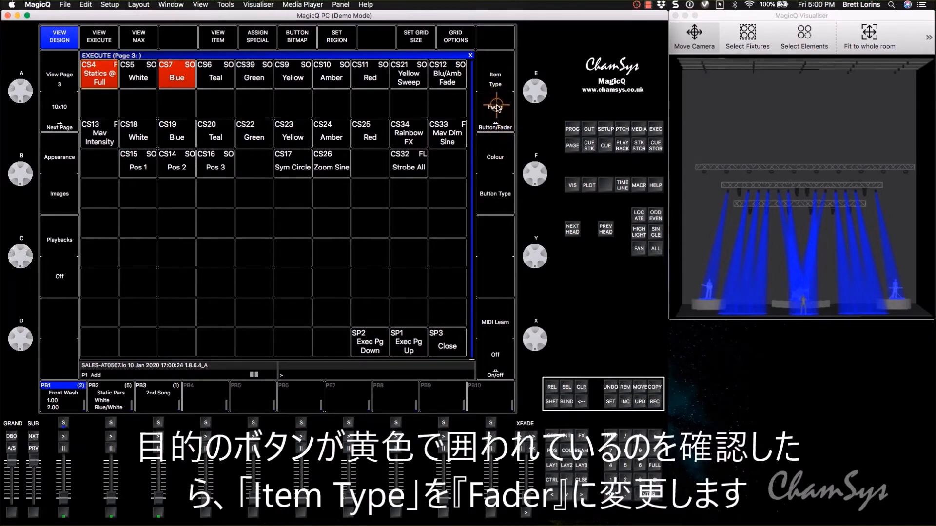
Check the Statics @ Full fader in the Execute view and return to the Design view.
click(103, 43)
click(100, 90)
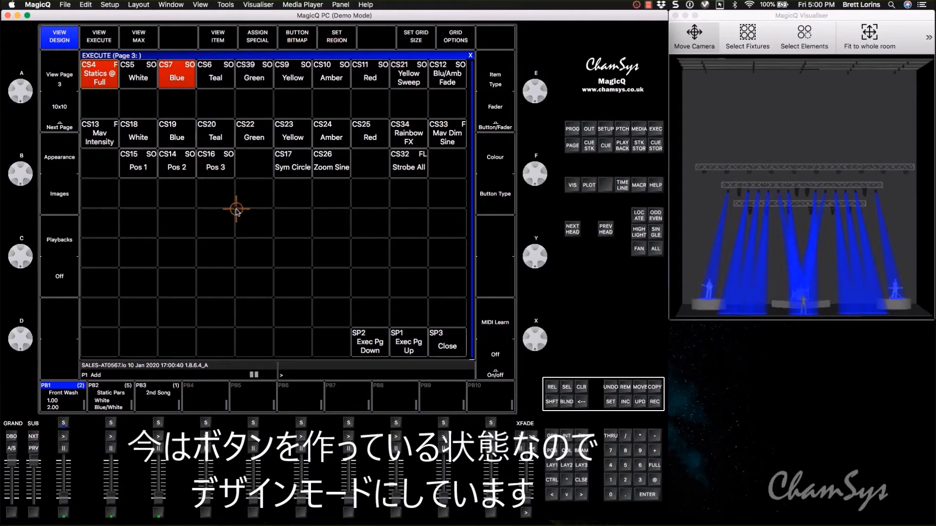
click(100, 42)
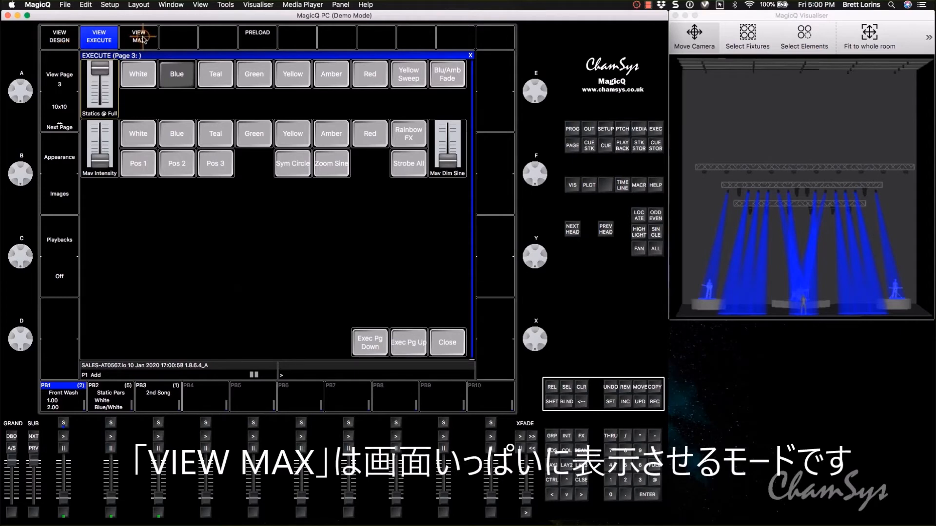
click(59, 40)
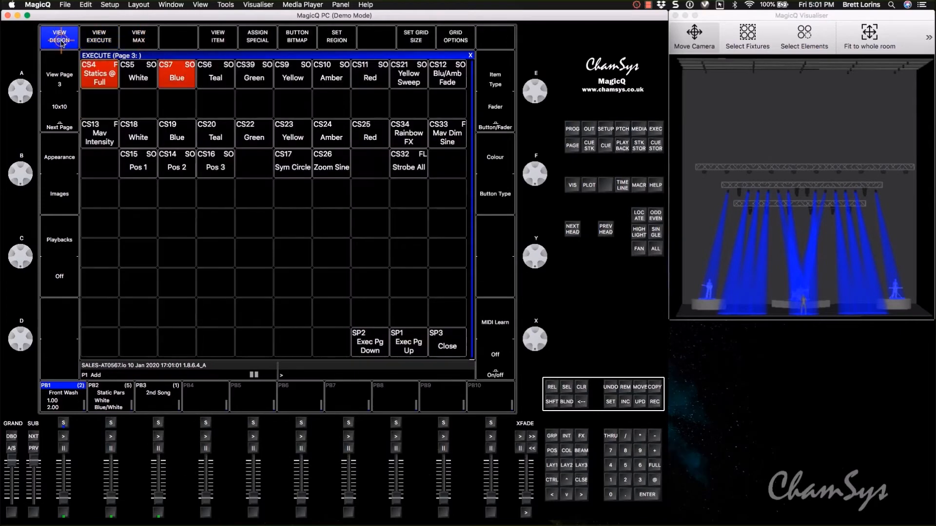
In the Execute view, lower the Statics @ Full fader to about half and raise the Mav Intensity fader slightly.
click(99, 40)
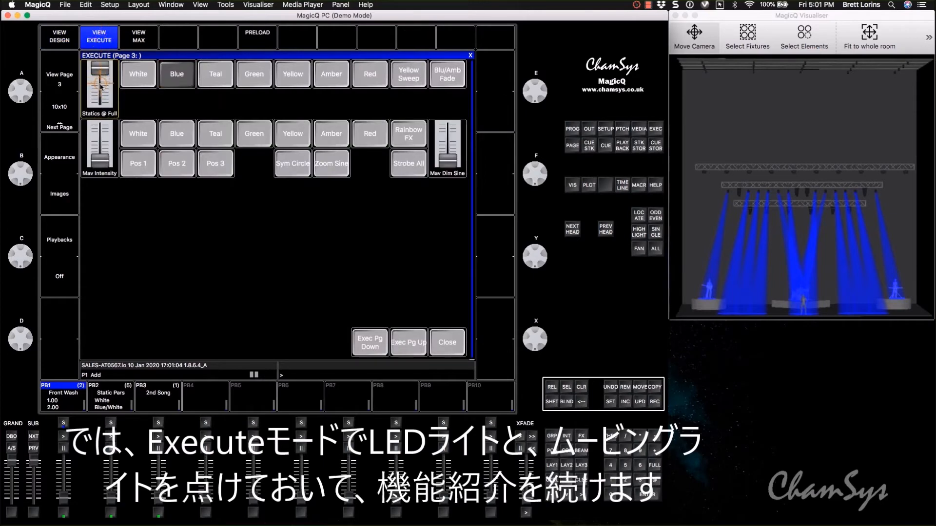
click(102, 104)
drag(101, 100, 102, 94)
drag(105, 168, 106, 164)
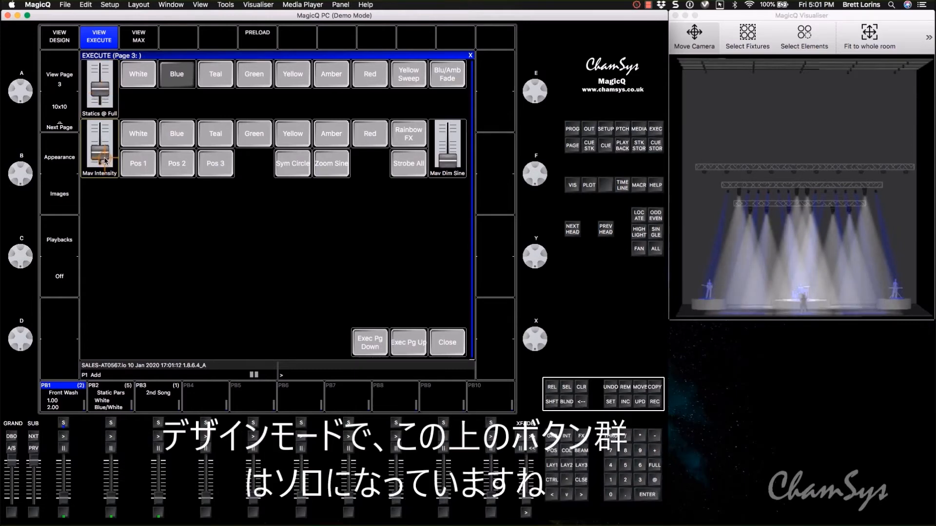
Return to the Design view and switch off Statics @ Full and the first-row Blue button.
click(60, 40)
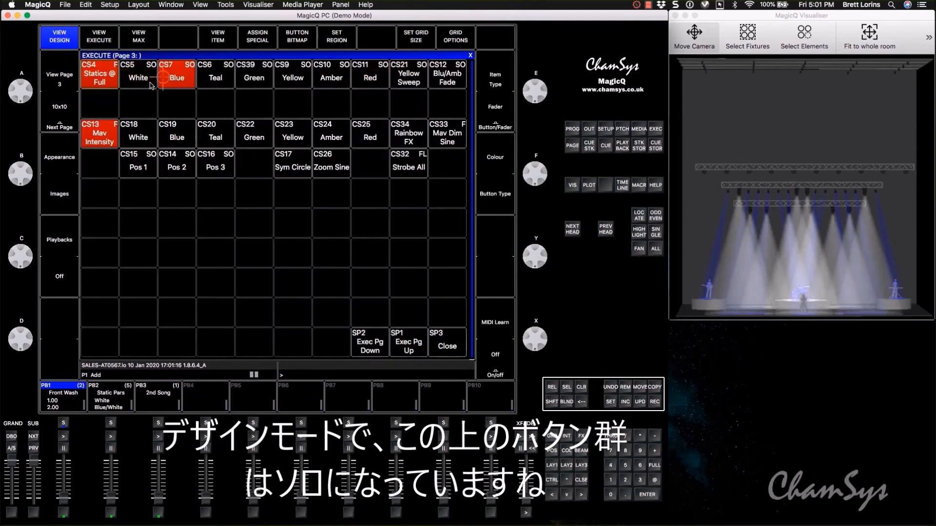
click(105, 83)
click(171, 78)
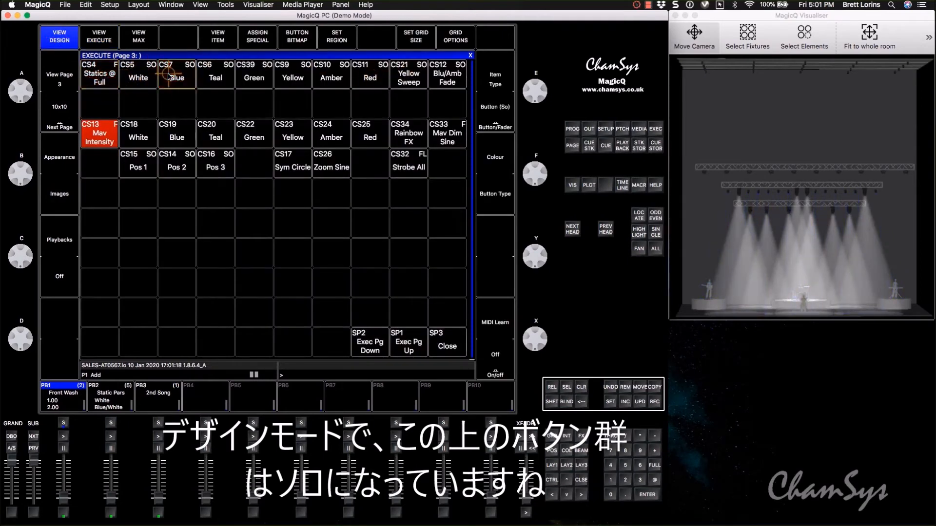
Activate the third-row White, Blue, Teal, Green, Yellow, Amber and Red buttons in sequence.
click(142, 137)
click(179, 137)
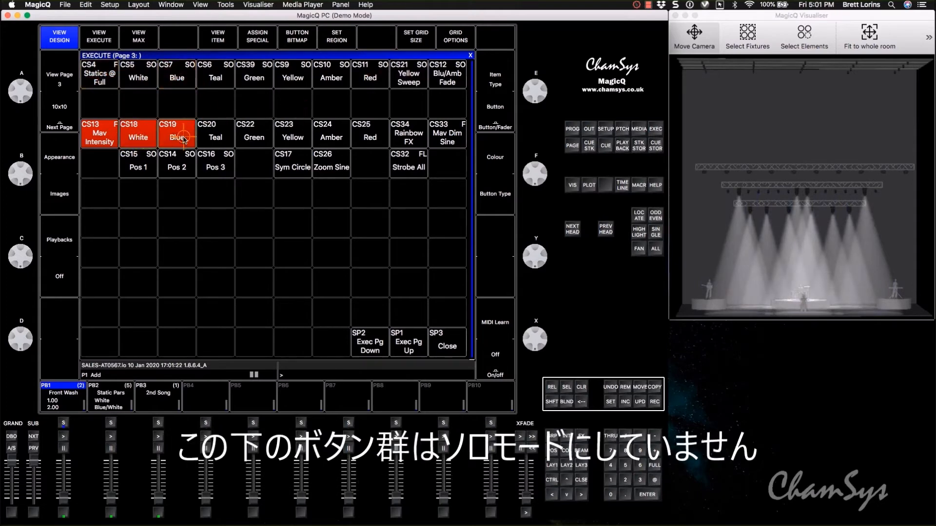
click(215, 136)
click(254, 136)
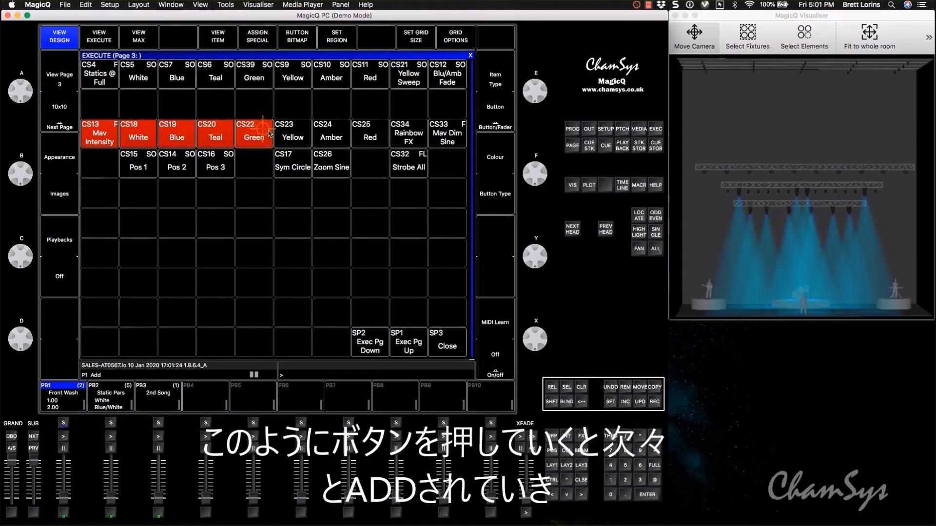
click(293, 137)
click(322, 139)
click(362, 137)
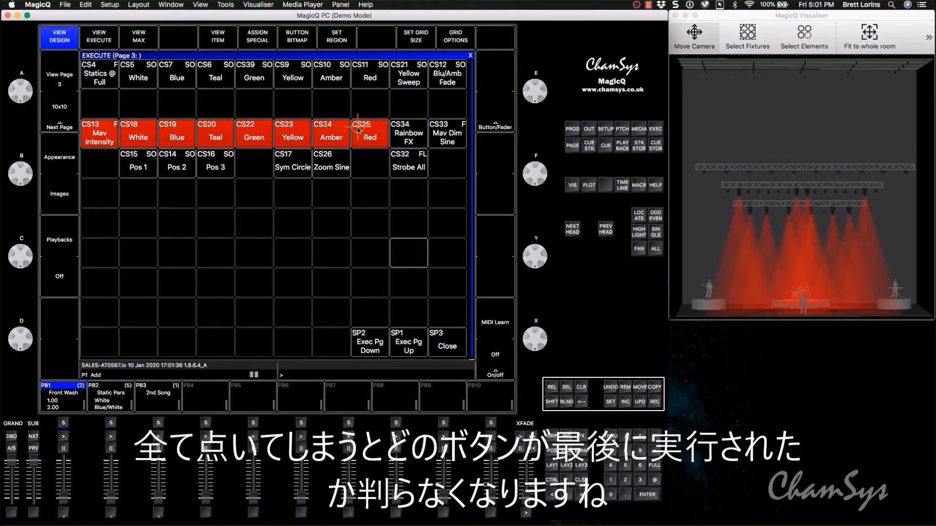
Select the third-row buttons from White through Rainbow FX and set their item type to Button (So).
click(143, 135)
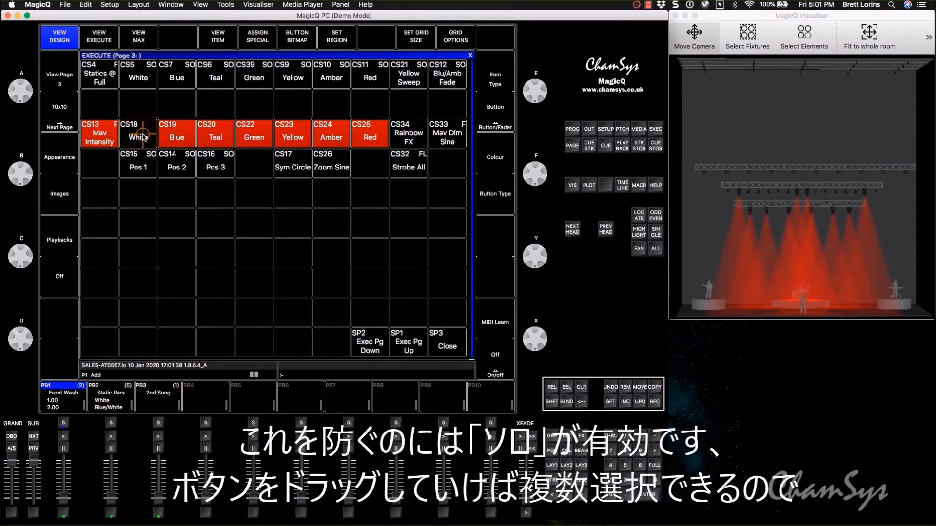
drag(142, 136, 407, 134)
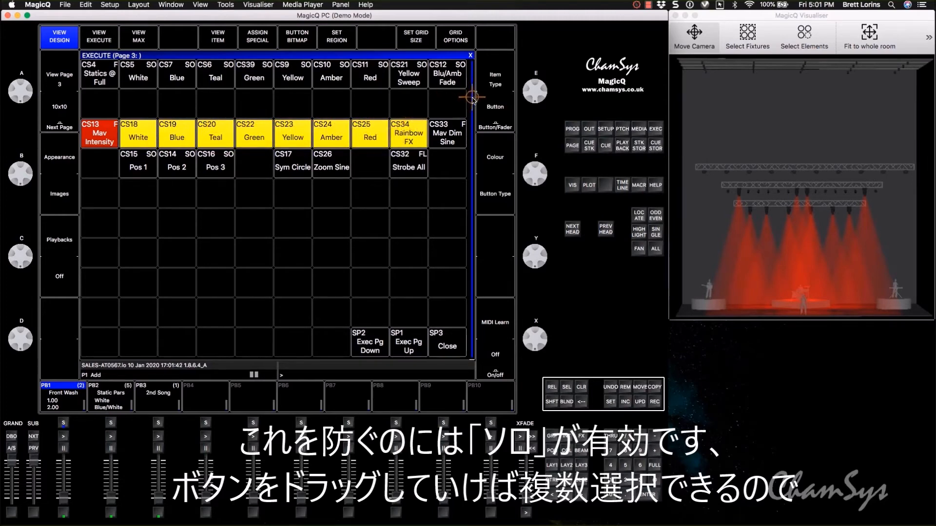
click(502, 107)
click(505, 111)
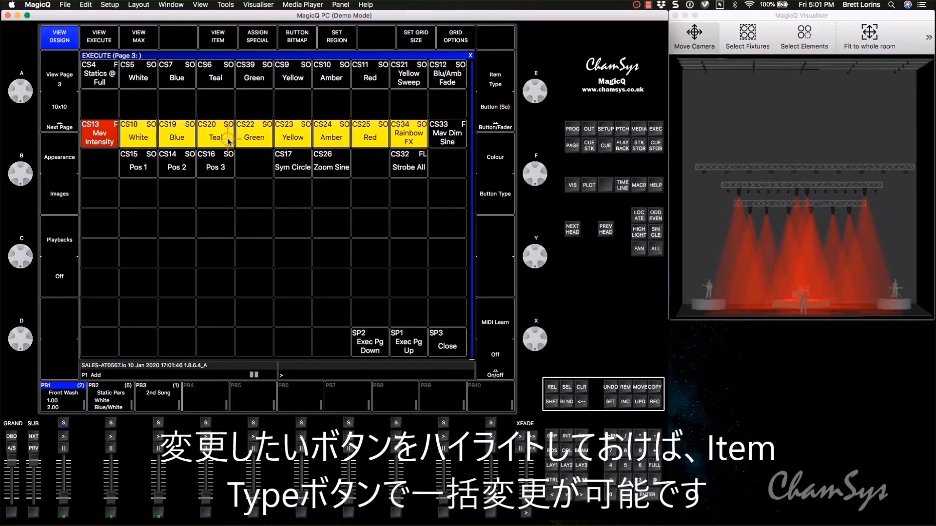
Test the third-row solo buttons by activating Yellow, Green, Teal, Blue, Amber, Yellow and Teal in turn.
click(293, 135)
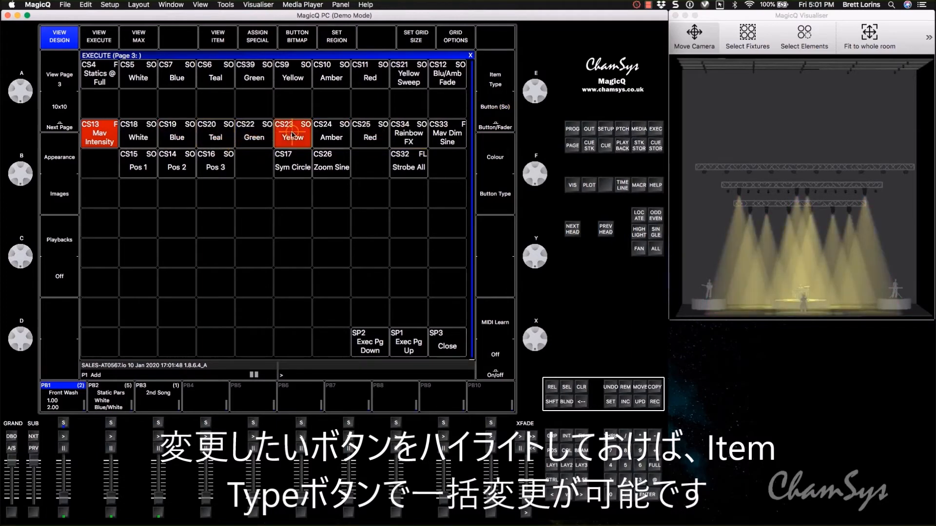
click(254, 136)
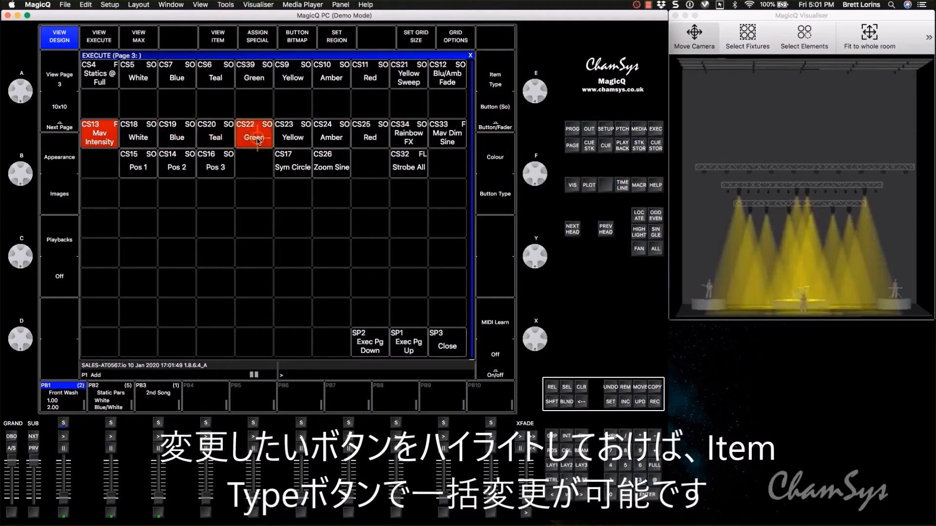
click(222, 144)
click(175, 137)
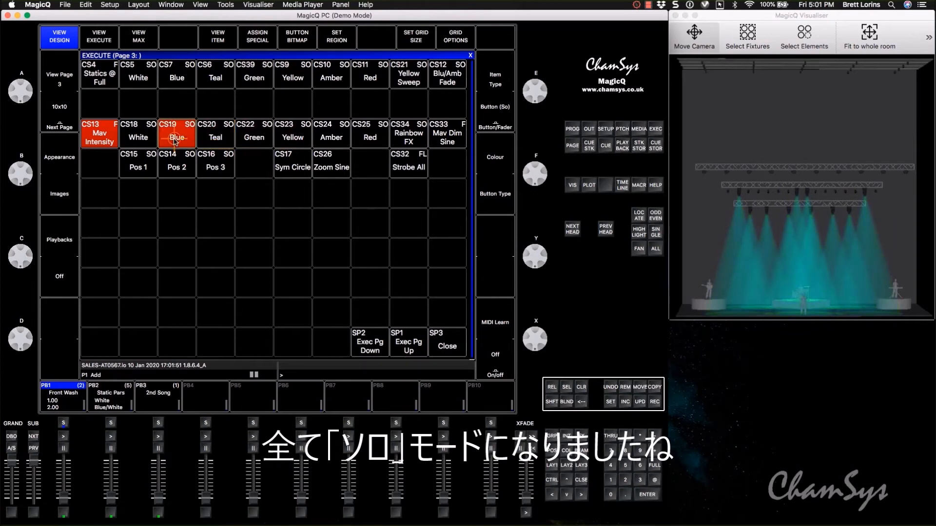
click(331, 138)
click(290, 139)
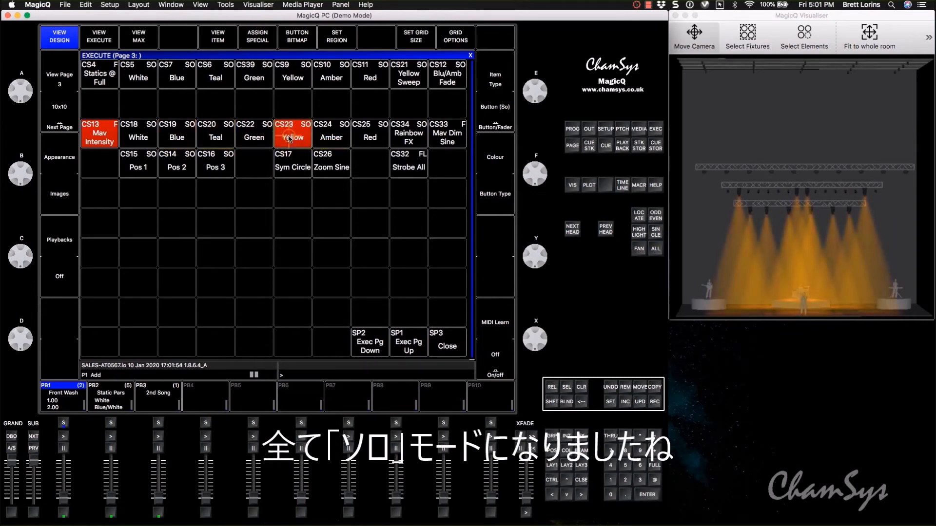
click(220, 140)
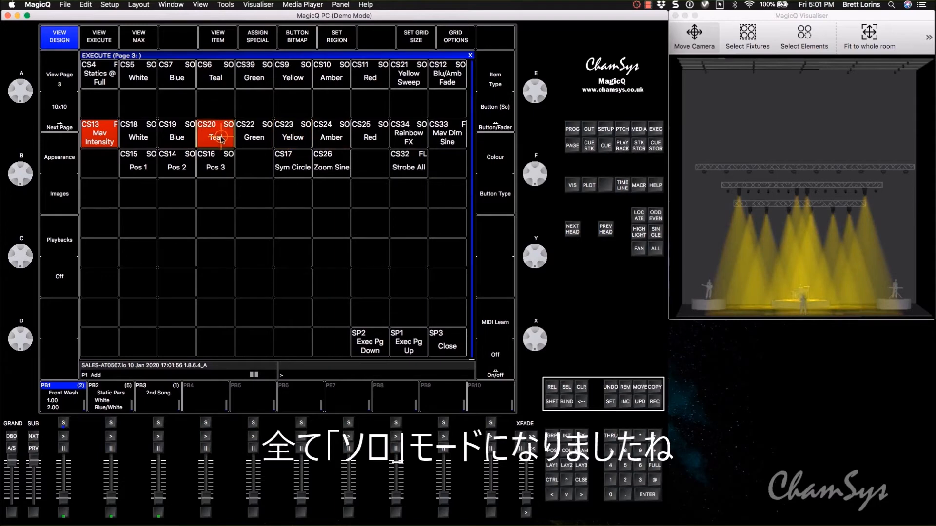
Switch Mav Intensity off and Statics @ Full on, and activate the first-row Green, Blue and Amber buttons in turn.
click(254, 73)
click(101, 134)
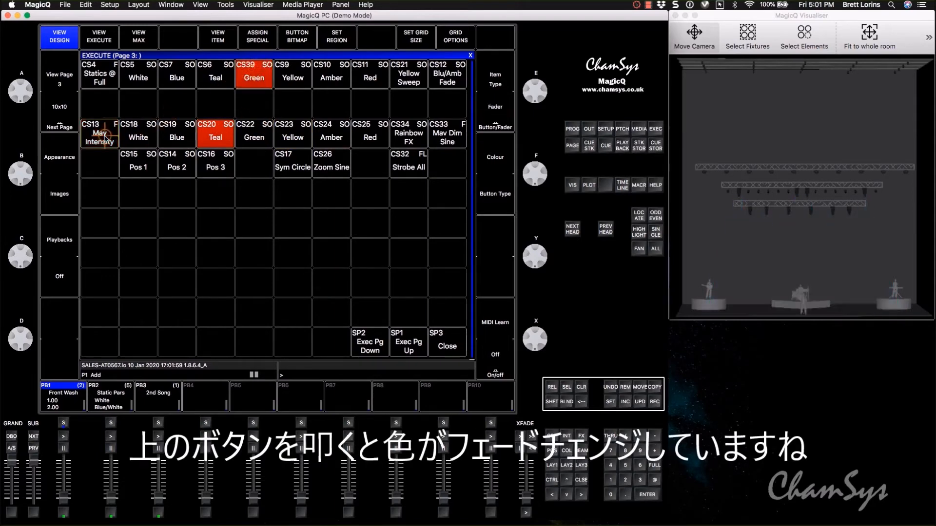
click(100, 80)
click(177, 76)
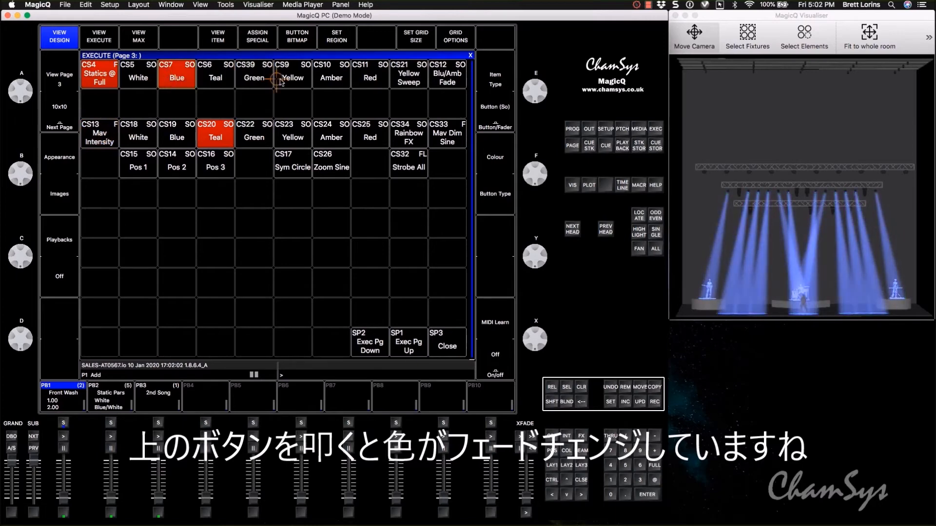
click(322, 80)
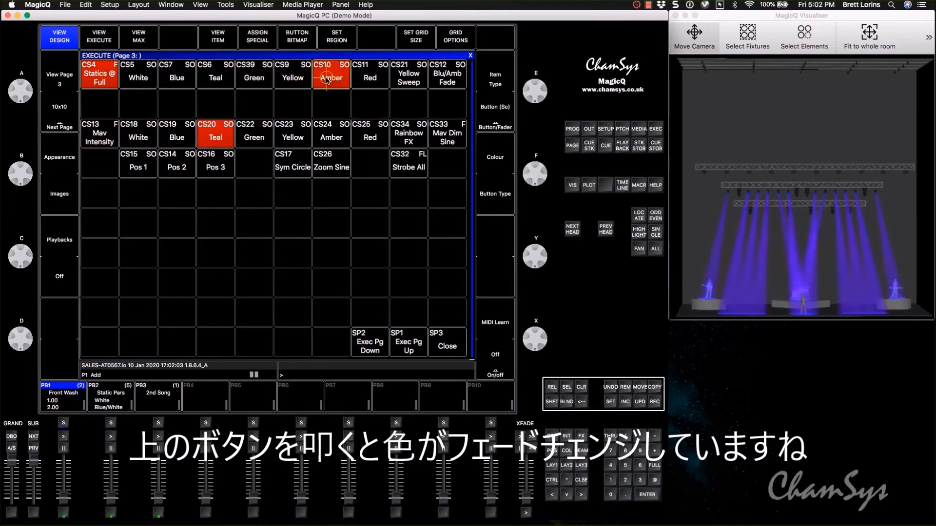
Activate the first-row Red, Yellow, Red and Green buttons in turn to compare their colour changes.
click(370, 78)
click(295, 79)
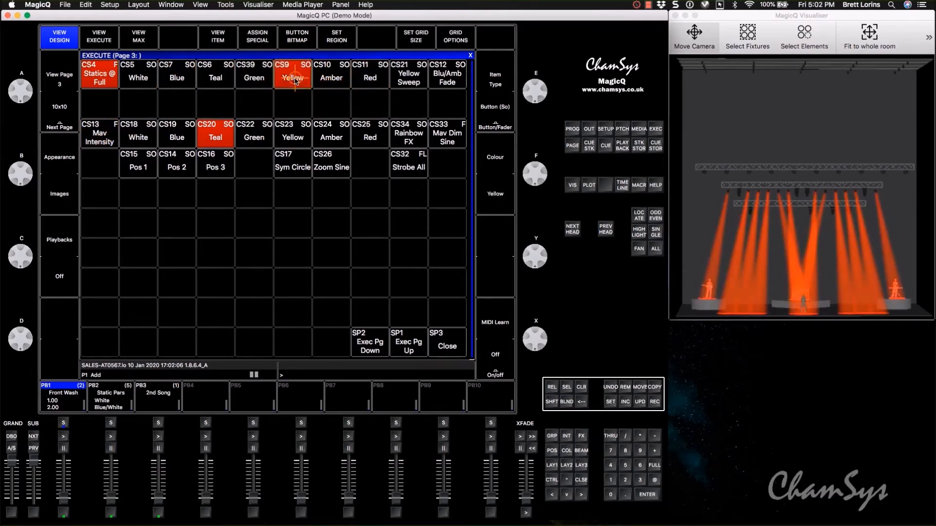
click(369, 75)
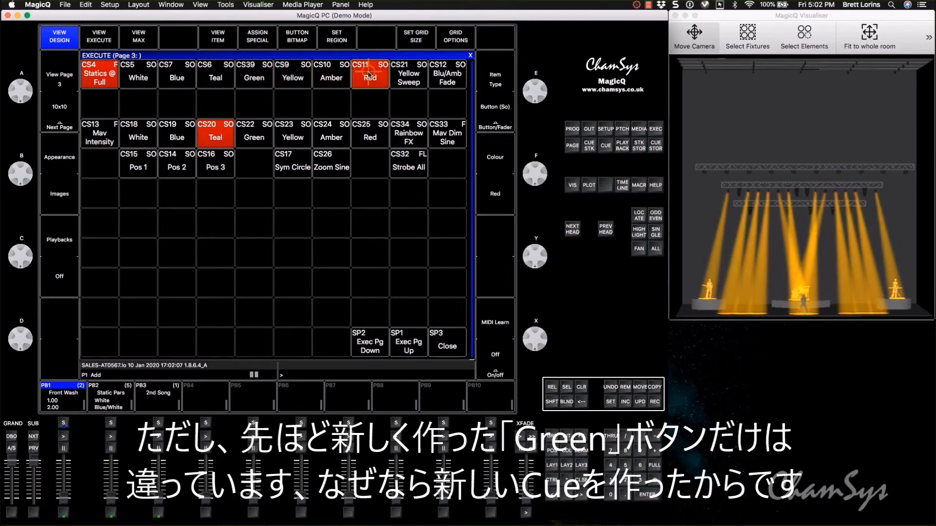
click(254, 80)
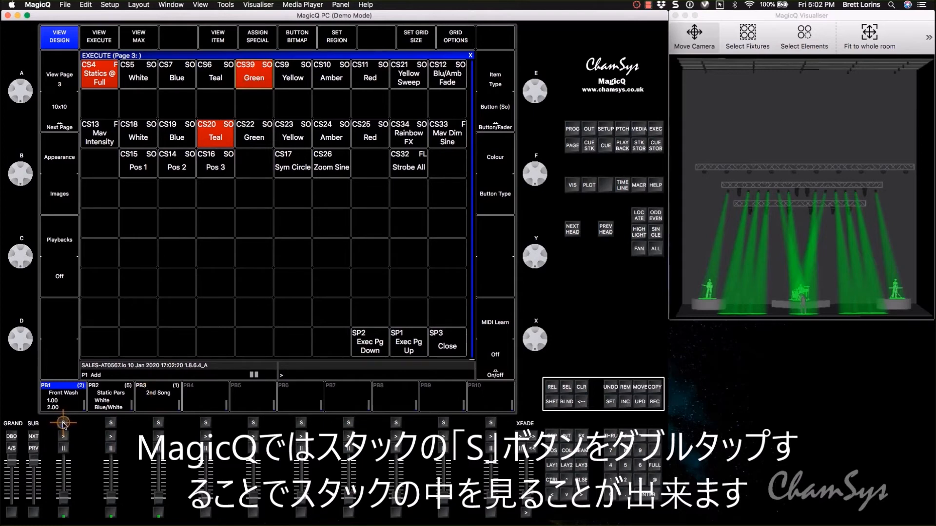
View the cue stack of the Front Wash playback and return to the Execute window.
double_click(63, 423)
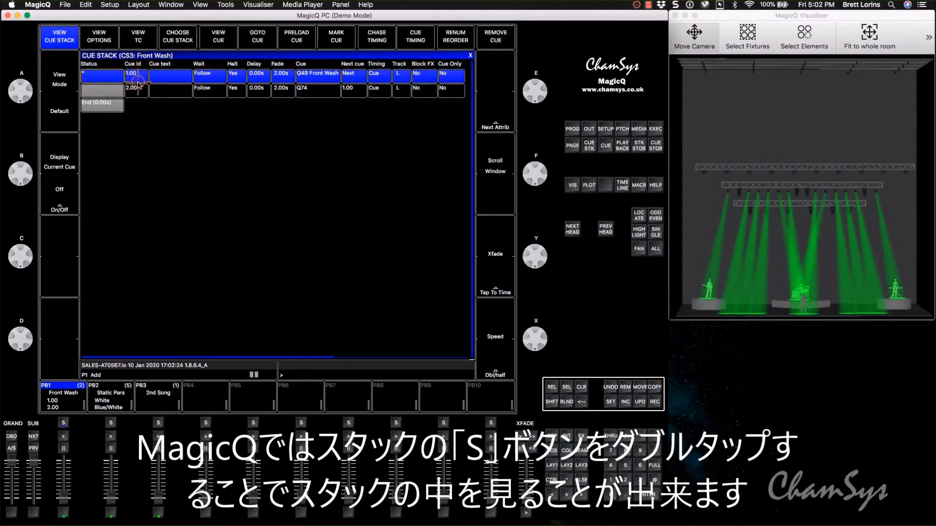
click(470, 56)
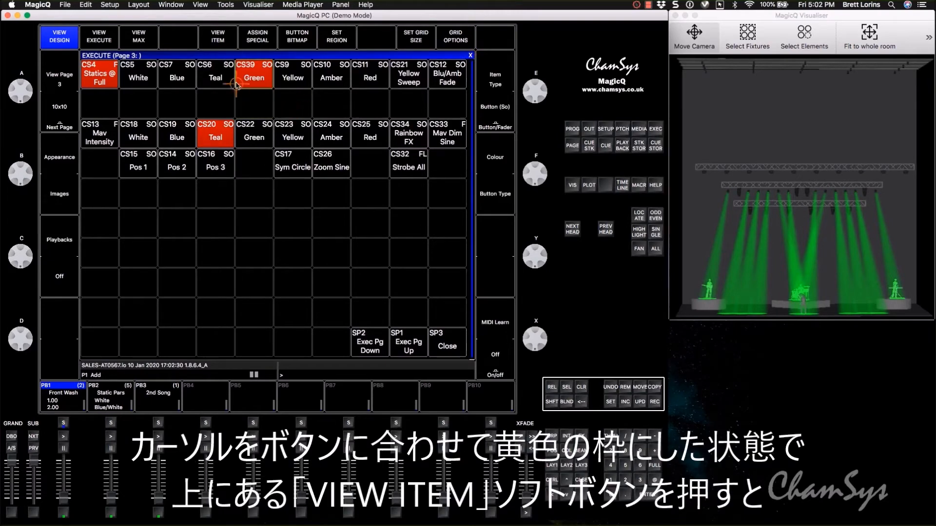
Open the cue stack of the first-row Green item and set its cue's fade time to 1 second.
click(218, 38)
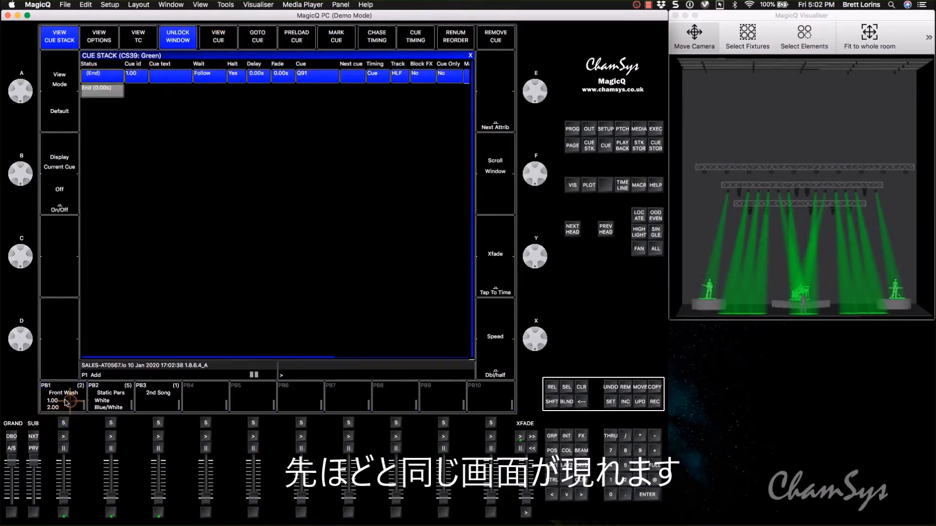
double_click(281, 74)
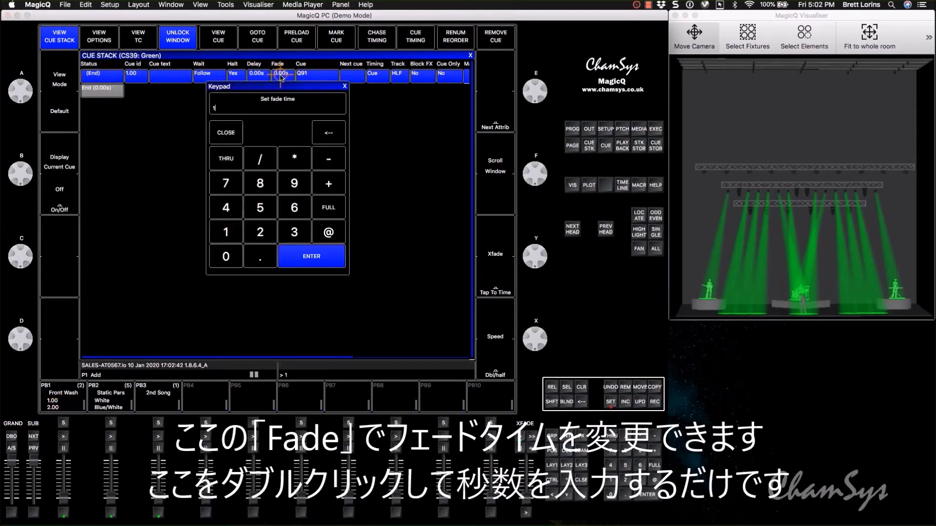
key(Return)
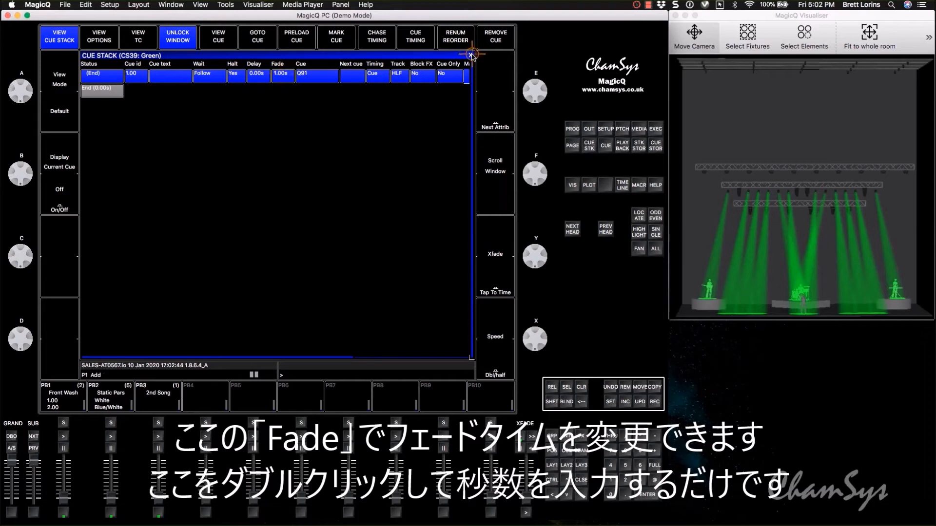
Set the Green cue stack's Release Time to 1 second in its activate/release options and return to the Execute window.
click(102, 42)
click(241, 78)
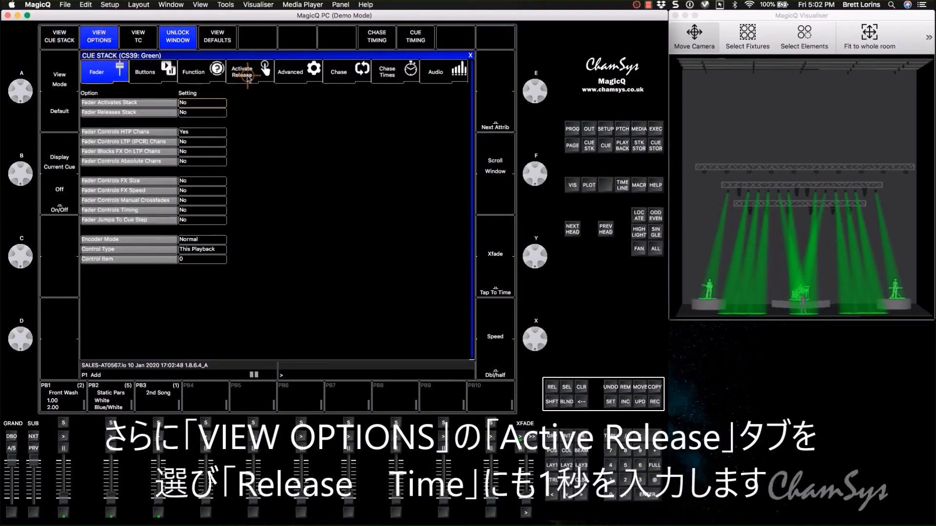
click(201, 152)
text(1)
key(Return)
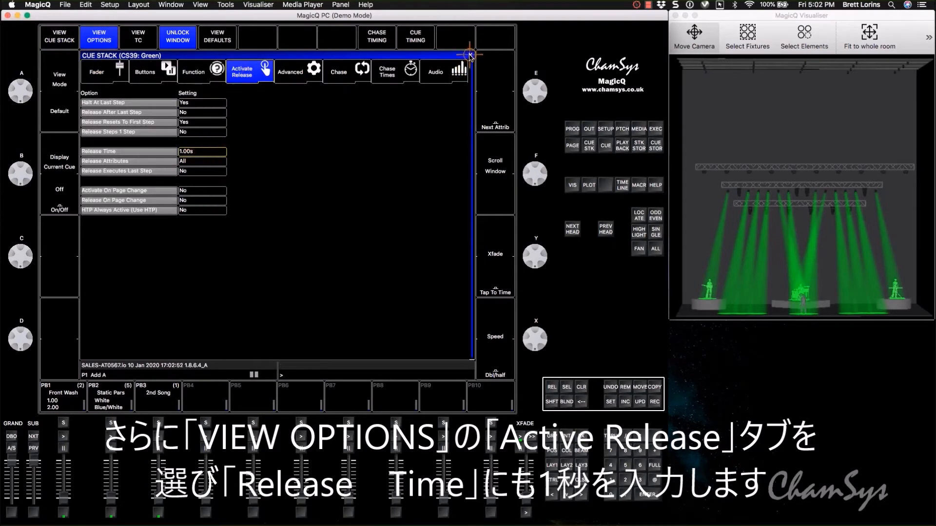
click(469, 55)
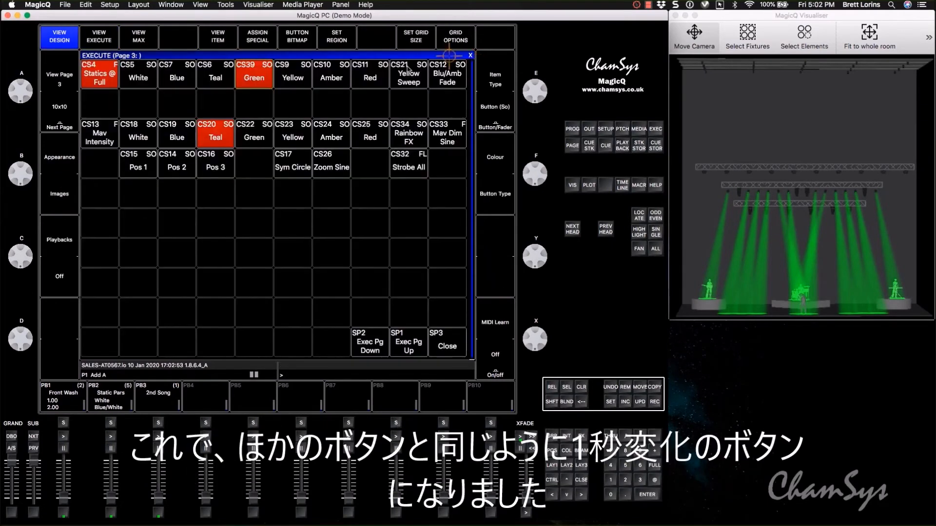
Test the fade out of Green by activating the first-row Yellow, Amber and Red buttons in turn.
click(298, 83)
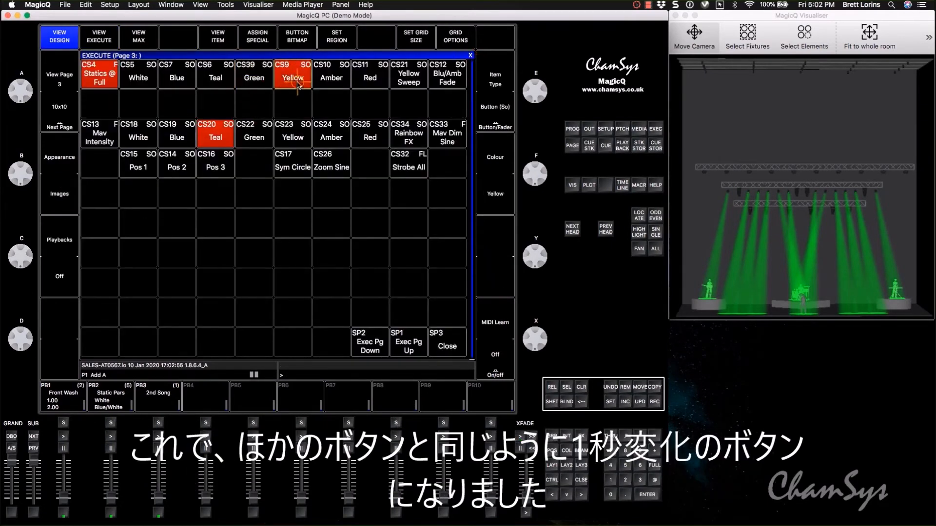
click(326, 82)
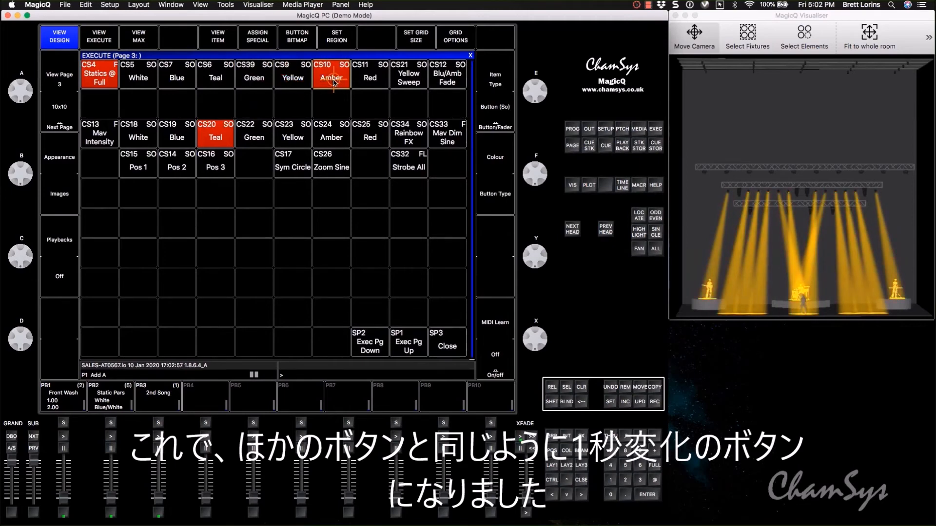
click(369, 81)
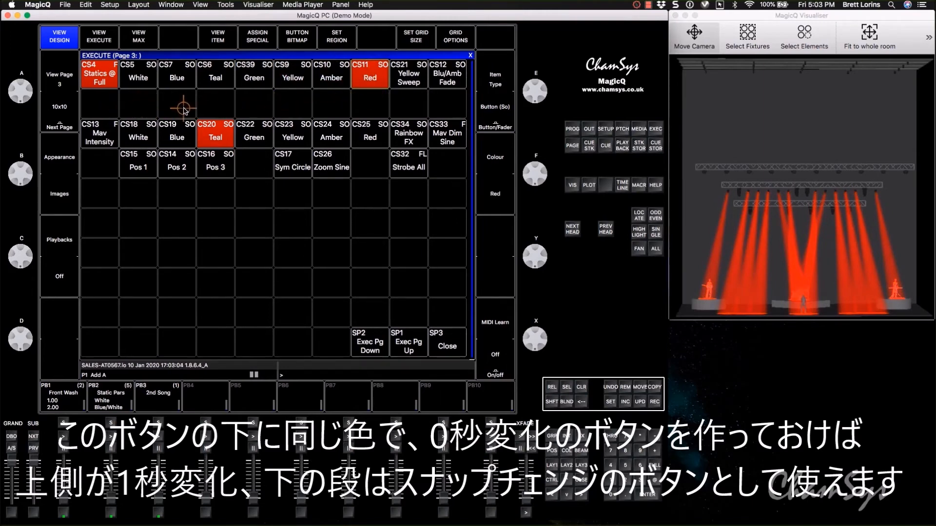
click(219, 104)
click(248, 109)
click(286, 105)
click(229, 104)
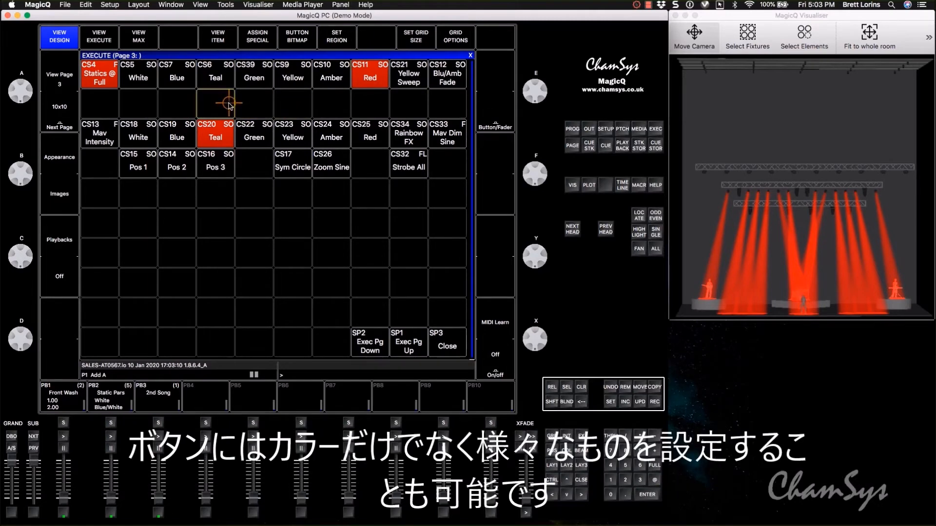
click(213, 262)
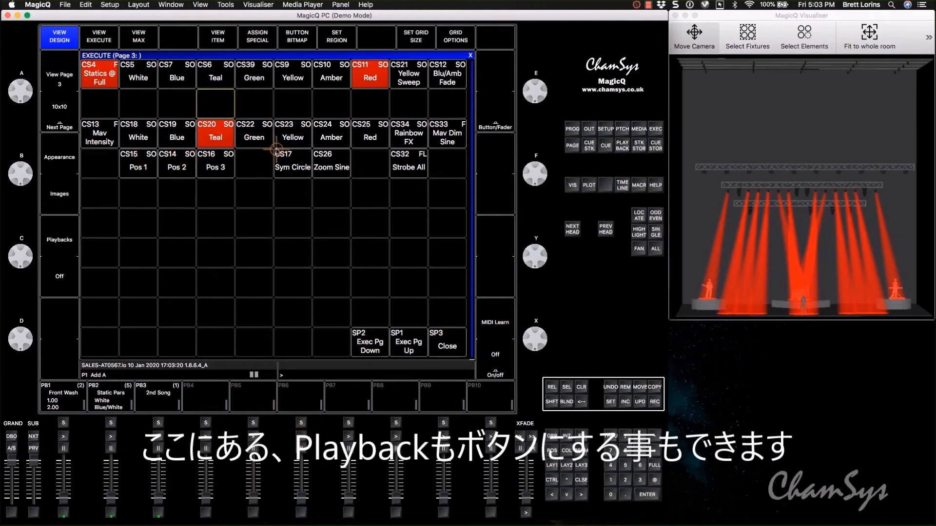
Activate Pos 1 and Mav Intensity, and lower the Mav Intensity fader to about half in the Execute view.
click(140, 167)
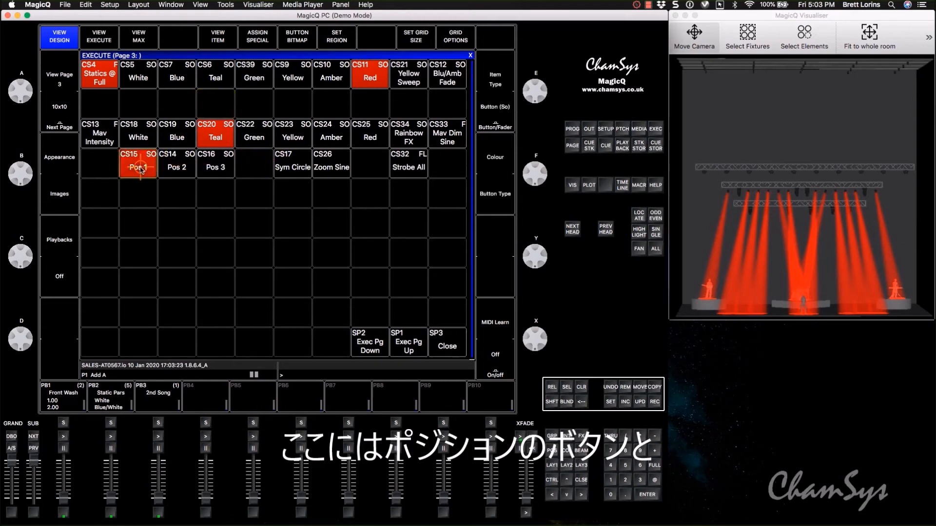
click(100, 141)
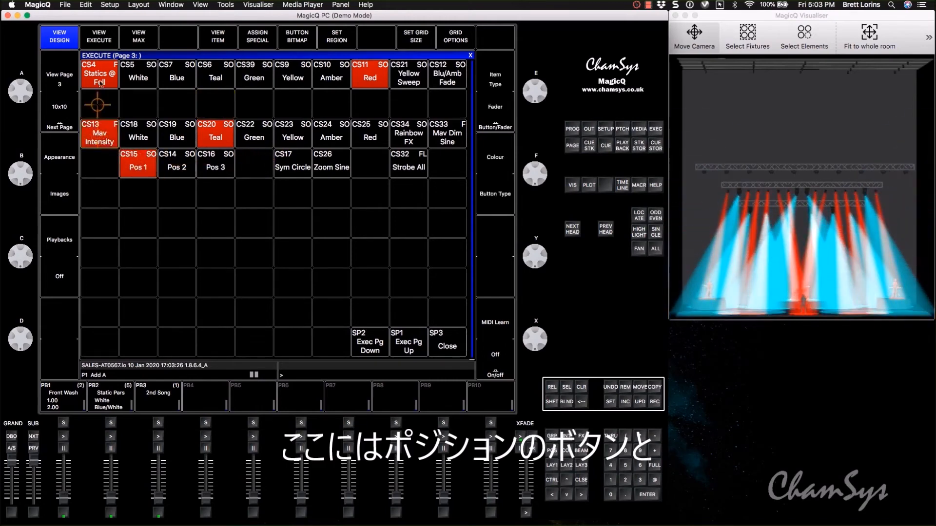
click(99, 37)
drag(100, 130, 101, 155)
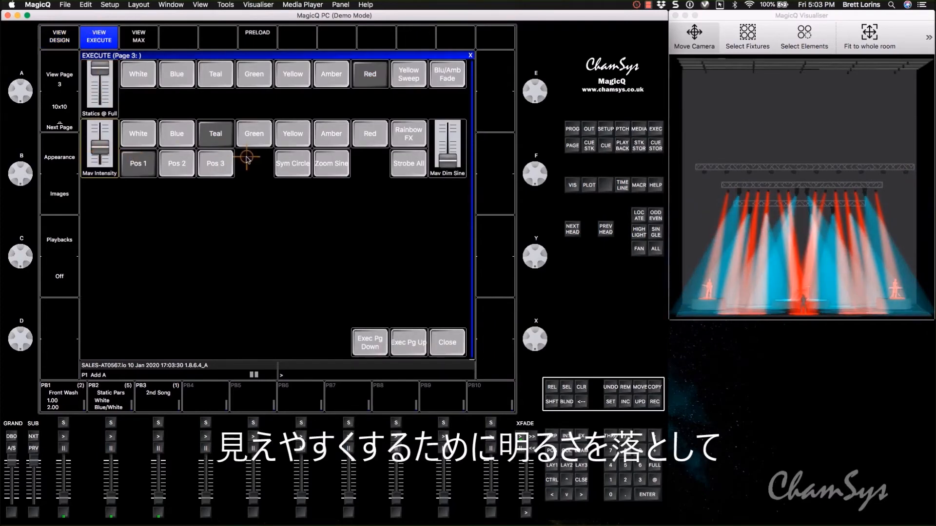
Activate the third-row Yellow button, the Pos 3 and Pos 2 buttons in turn, and the Zoom Sine effect.
click(293, 134)
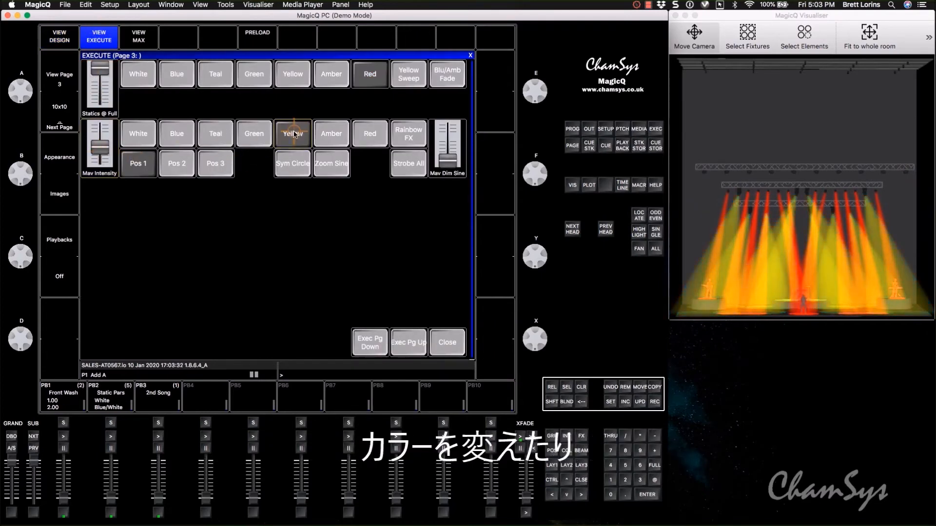
click(213, 167)
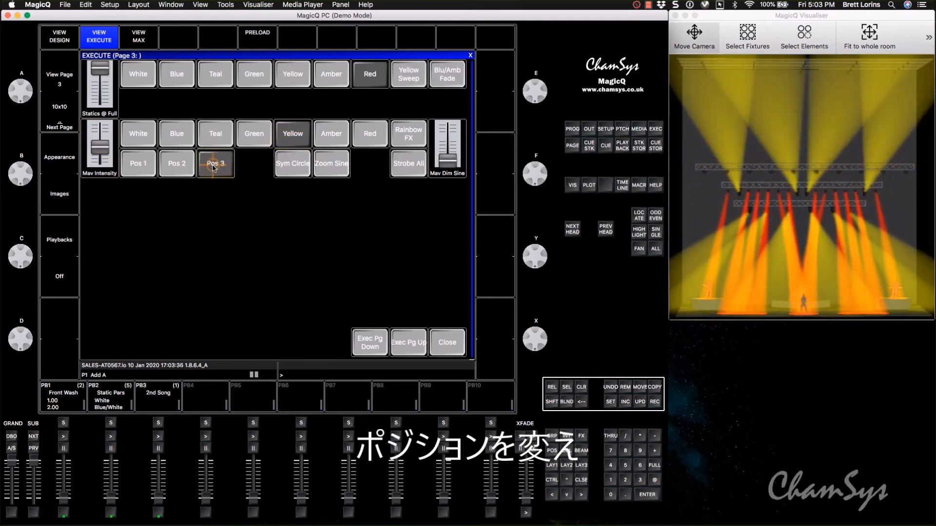
click(178, 166)
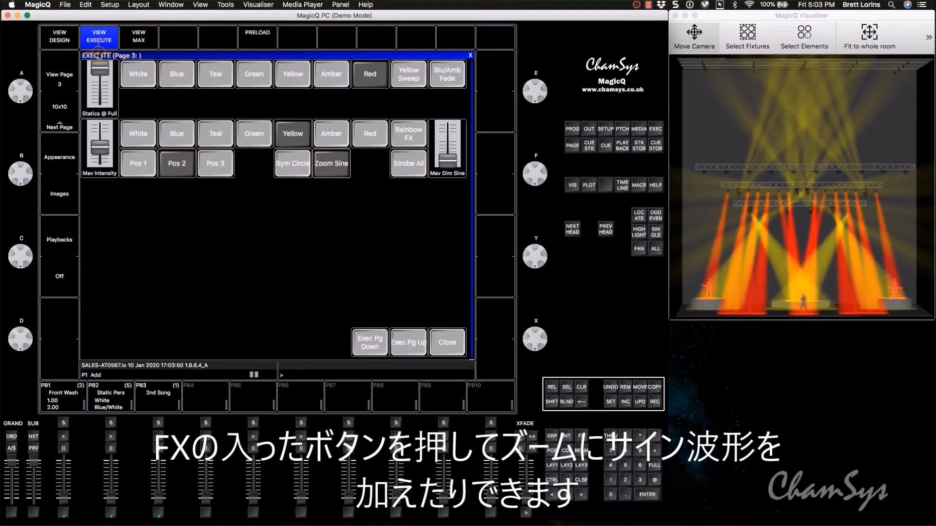
Return to the Design view and examine the item types of the position and effect buttons.
click(62, 41)
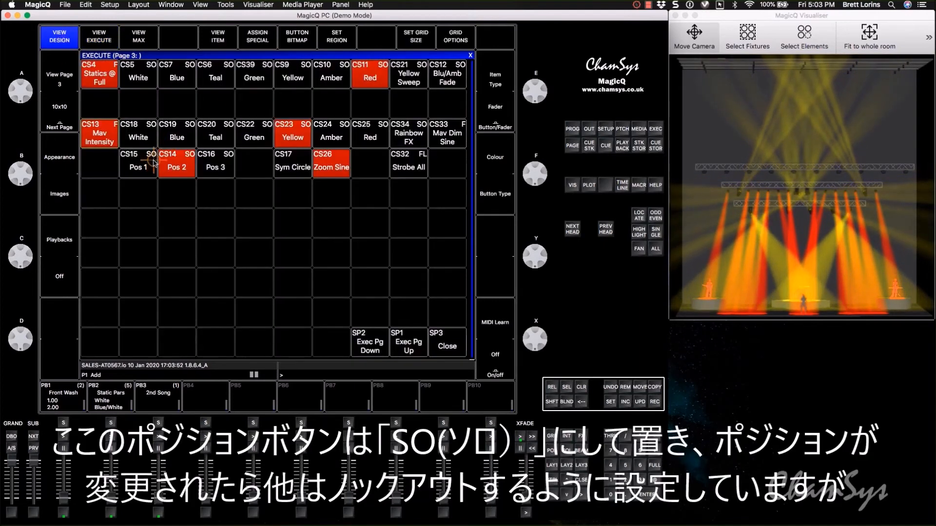
click(189, 169)
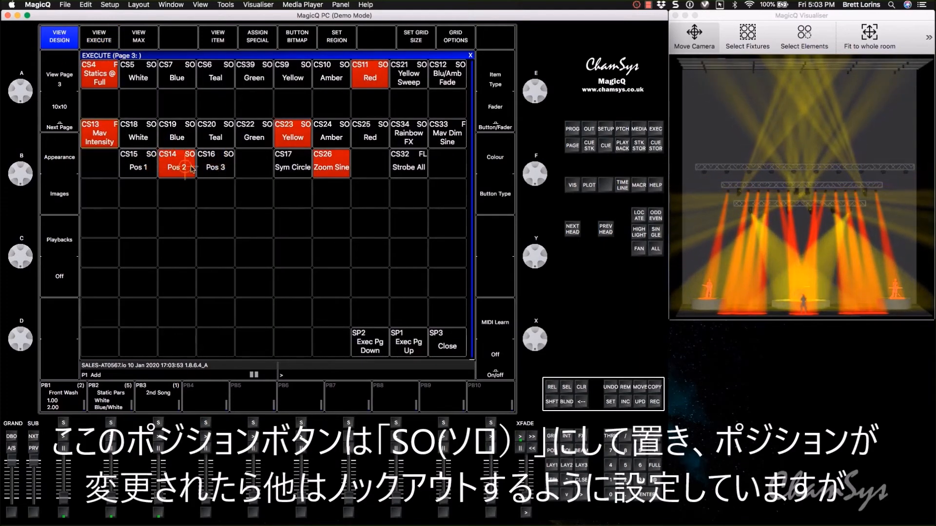
click(215, 162)
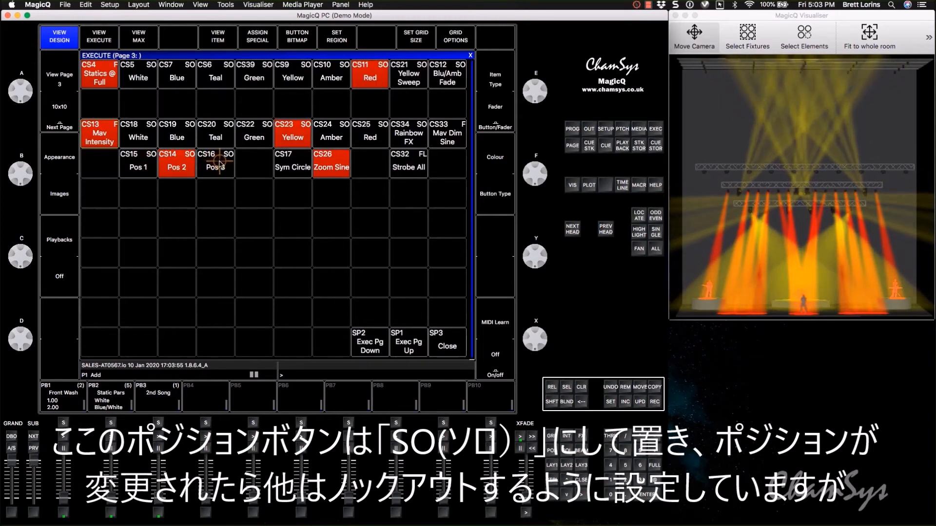
click(286, 171)
click(317, 169)
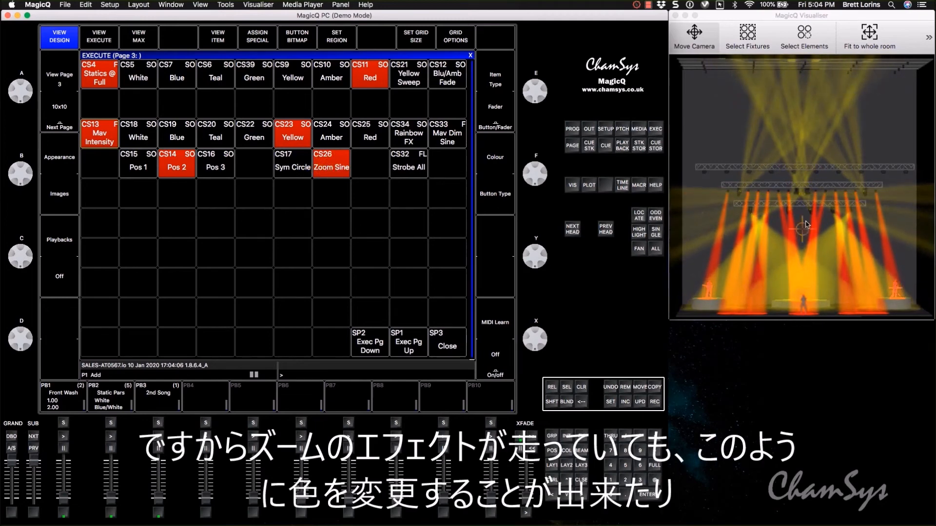
Activate the third-row Teal, Sym Circle and Pos 1 buttons, and switch the Sym Circle and Zoom Sine effects off.
click(218, 136)
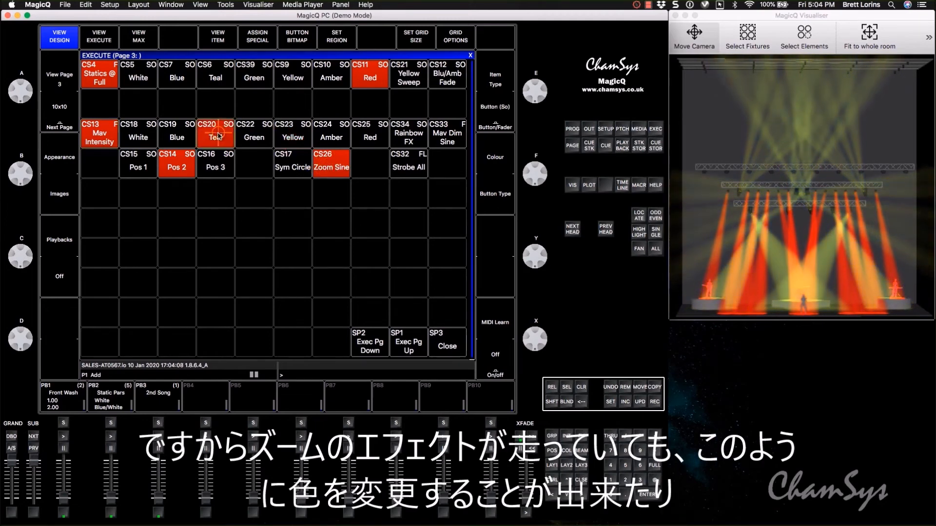
click(294, 165)
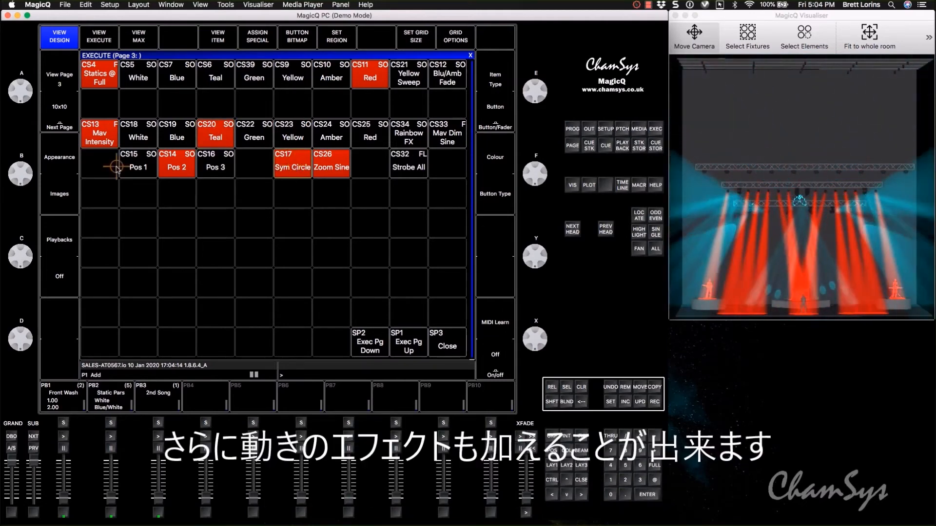
click(142, 168)
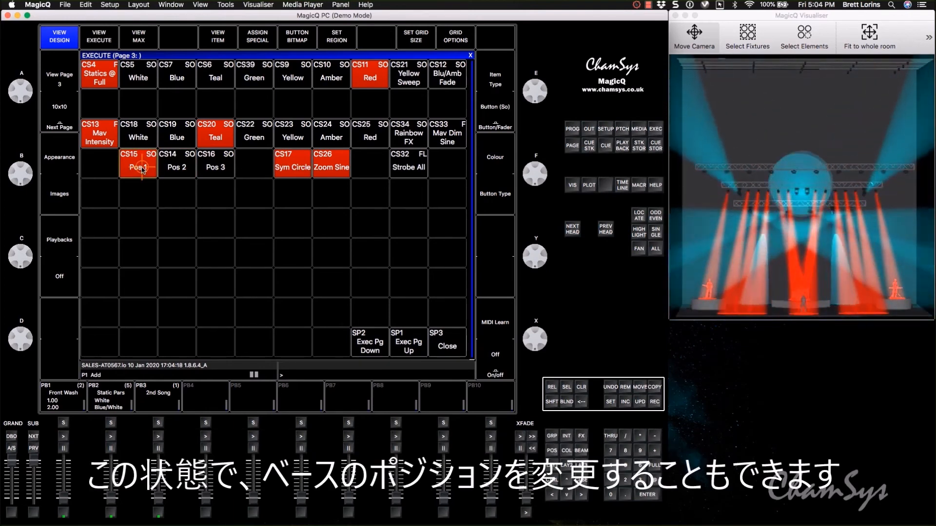
click(296, 169)
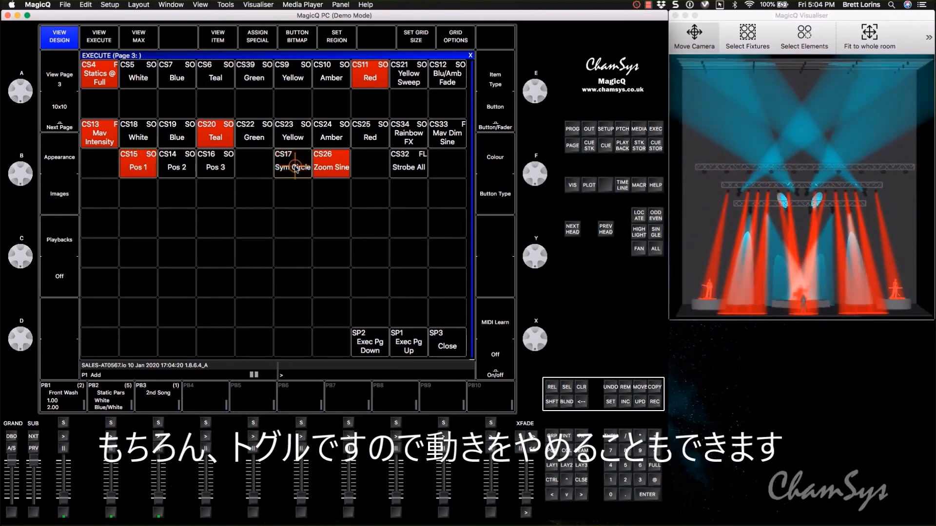
click(331, 168)
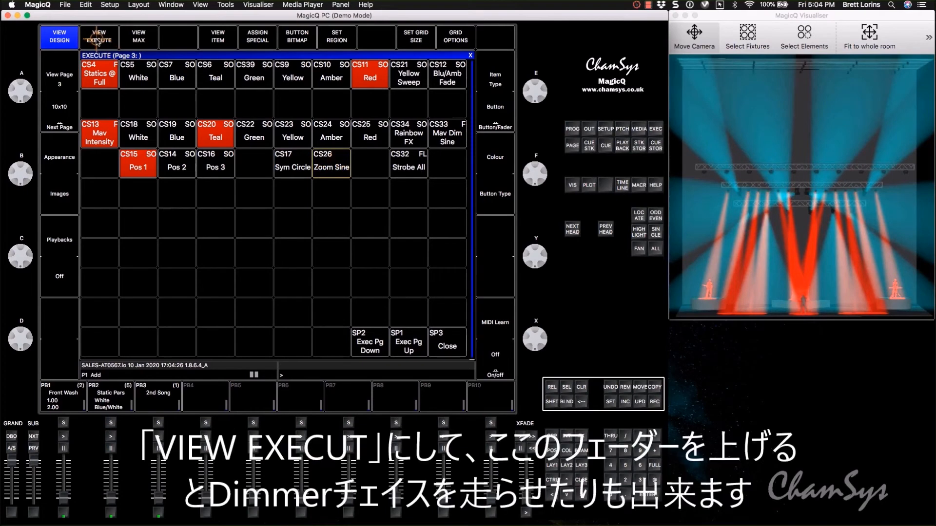
Raise the Mav Dim Sine fader most of the way in the Execute view to run the dimmer effect.
click(99, 40)
drag(452, 162, 449, 138)
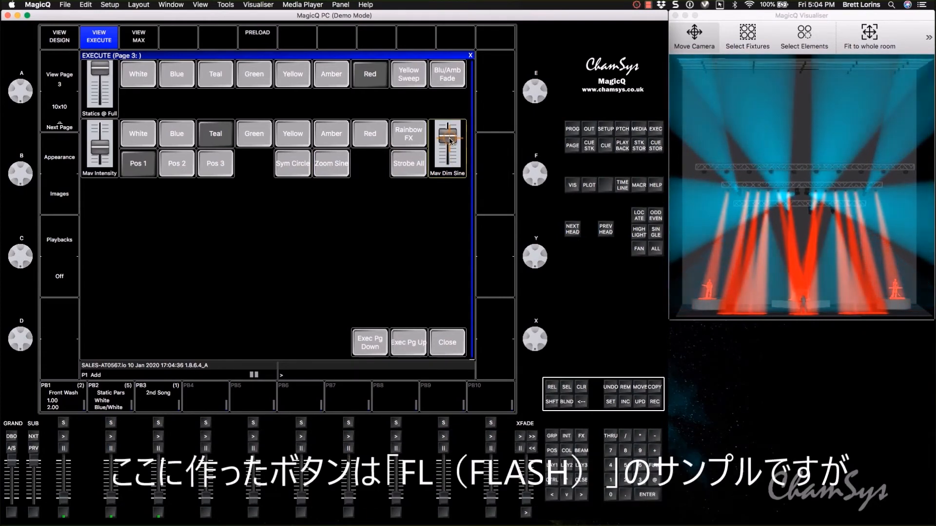
Trigger the Strobe All flash button several times to test its momentary strobe.
click(400, 169)
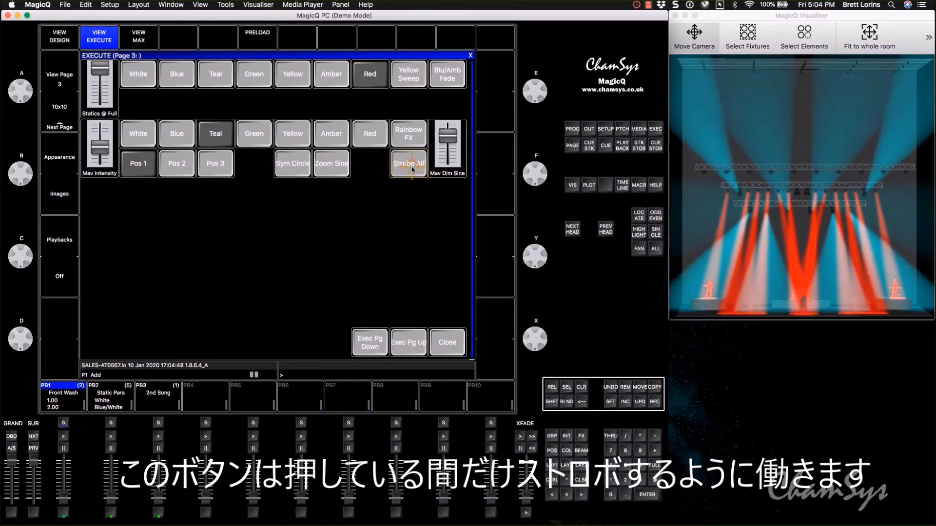
click(412, 170)
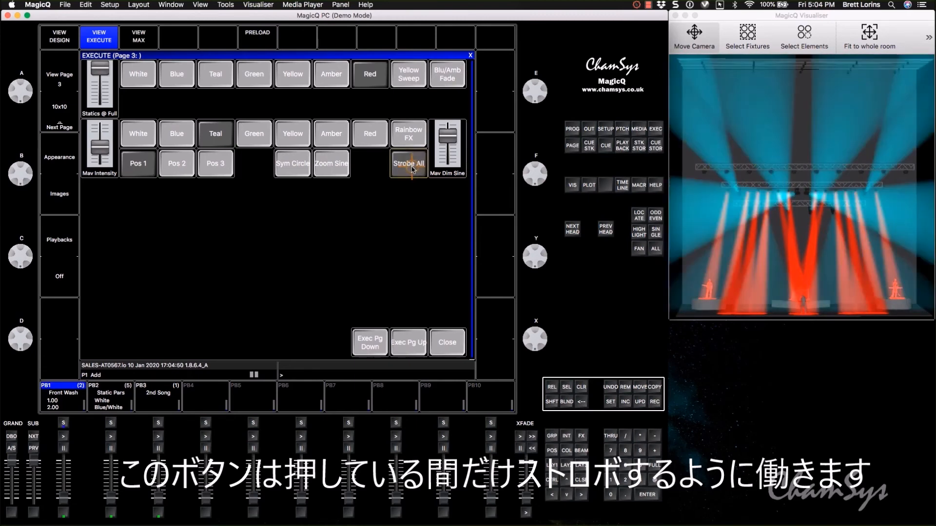
click(412, 169)
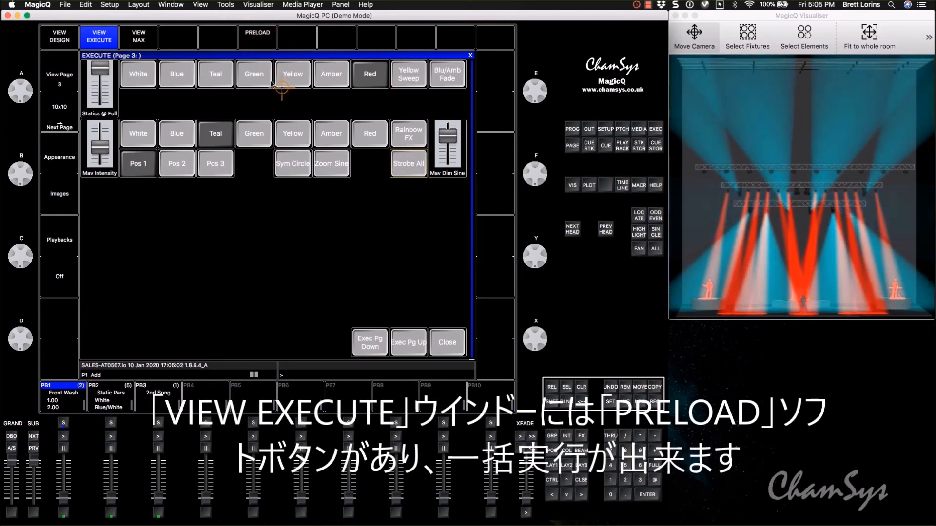
Turn on Preload and queue the first-row Yellow, third-row Red and Pos 3 buttons.
click(257, 37)
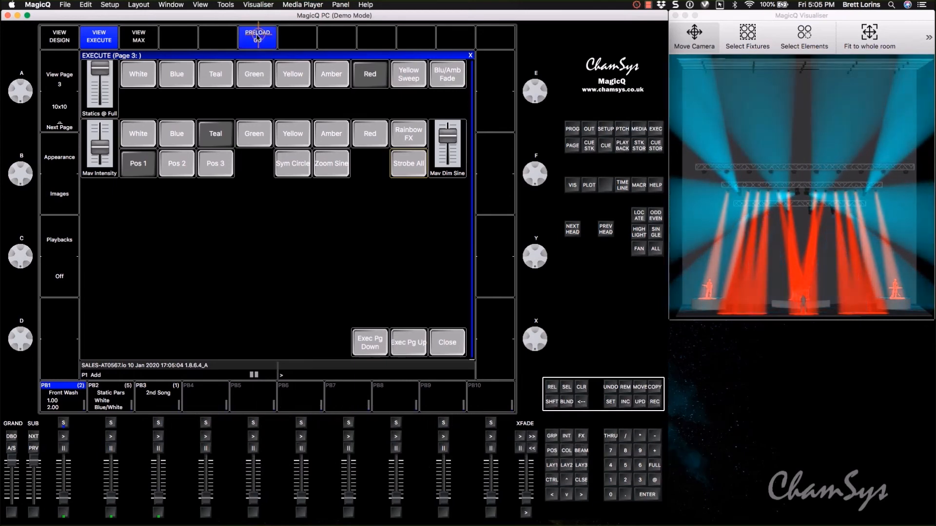
click(219, 74)
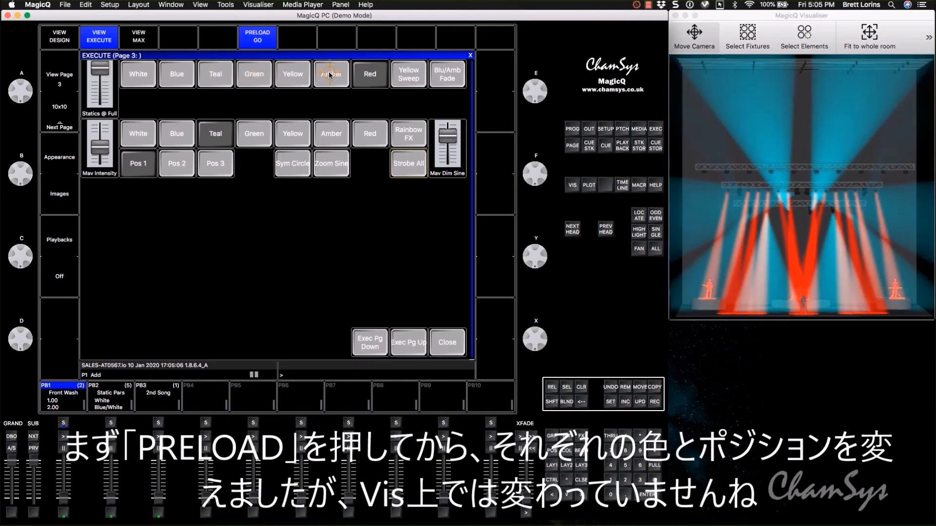
click(297, 77)
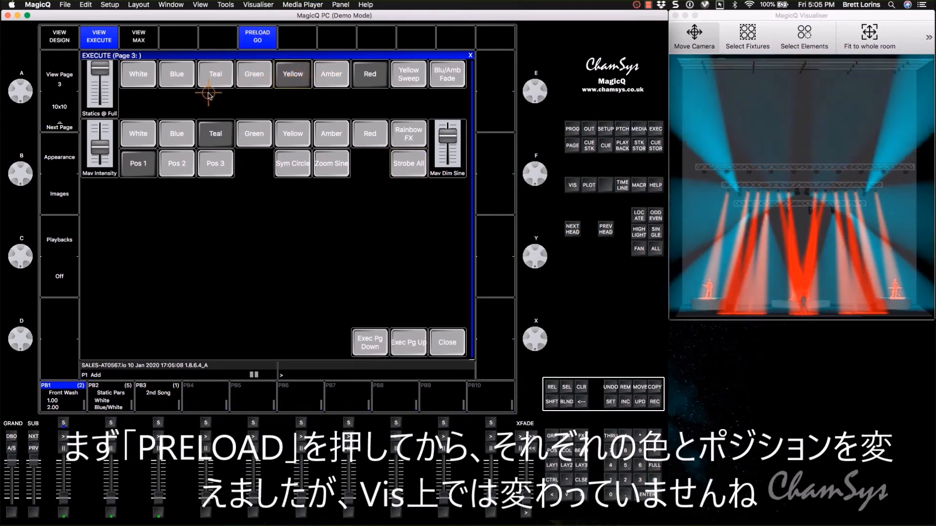
click(226, 139)
click(283, 139)
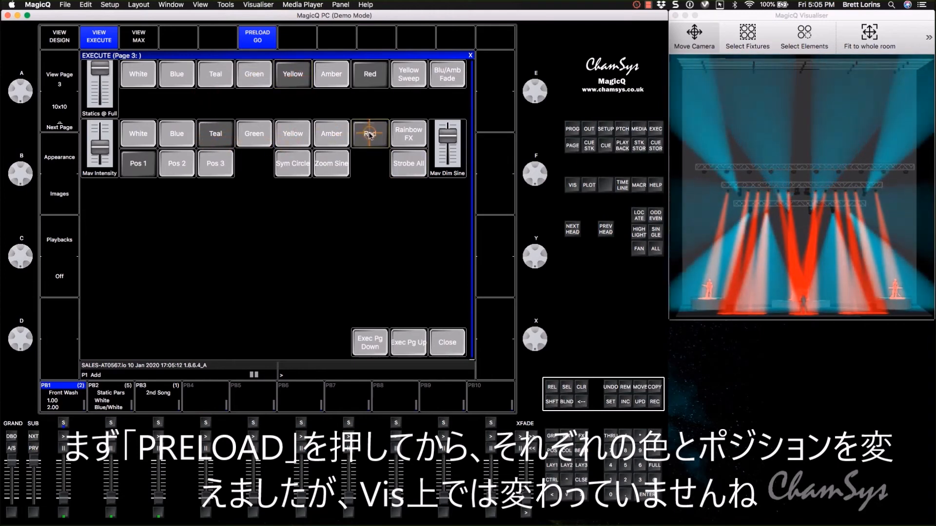
click(214, 168)
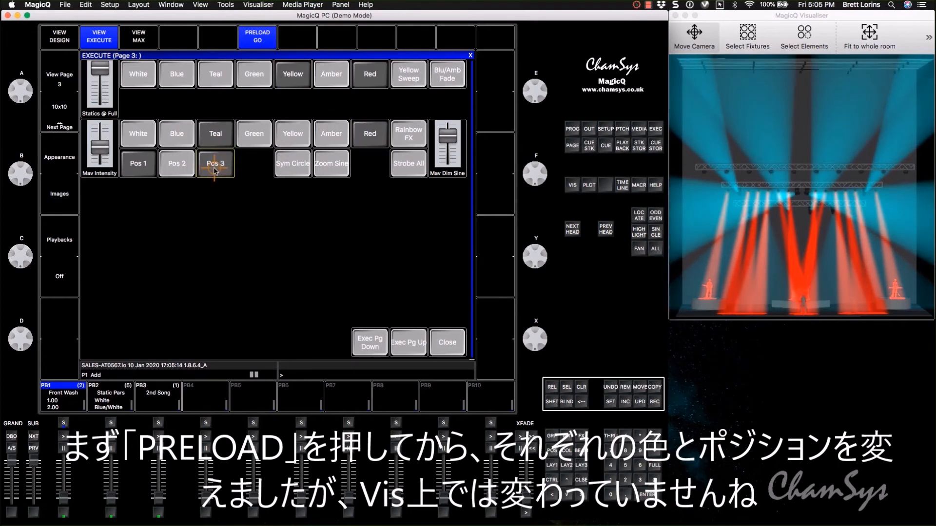
click(711, 141)
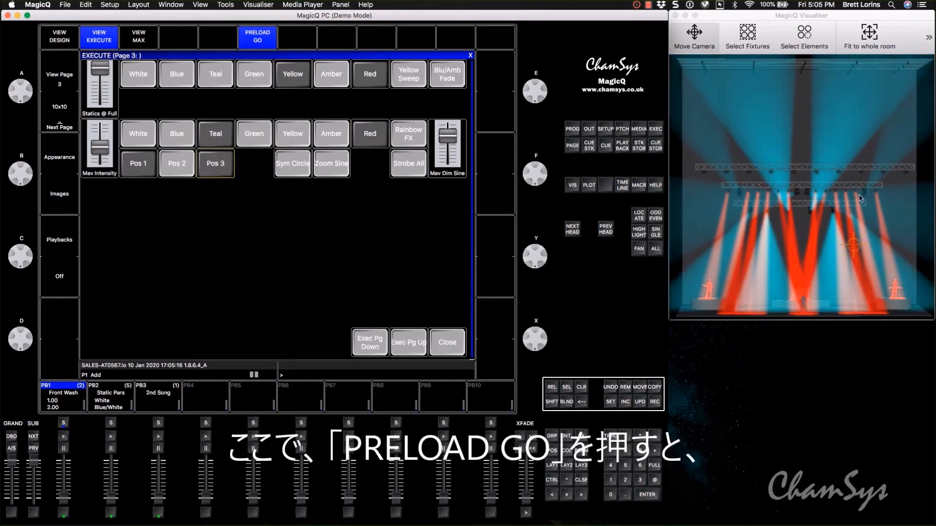
Add Zoom Sine to the preloaded selection and fire all queued changes together with Preload Go.
click(258, 40)
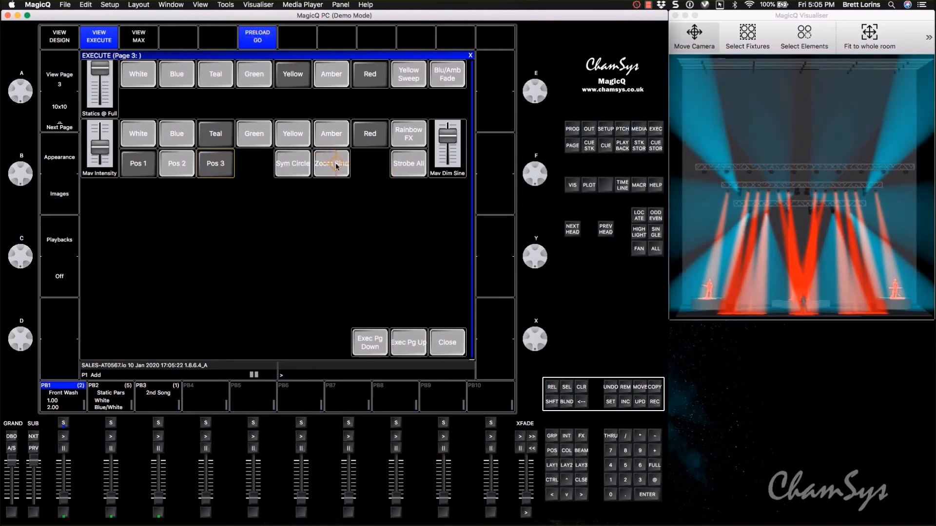
click(254, 40)
click(256, 40)
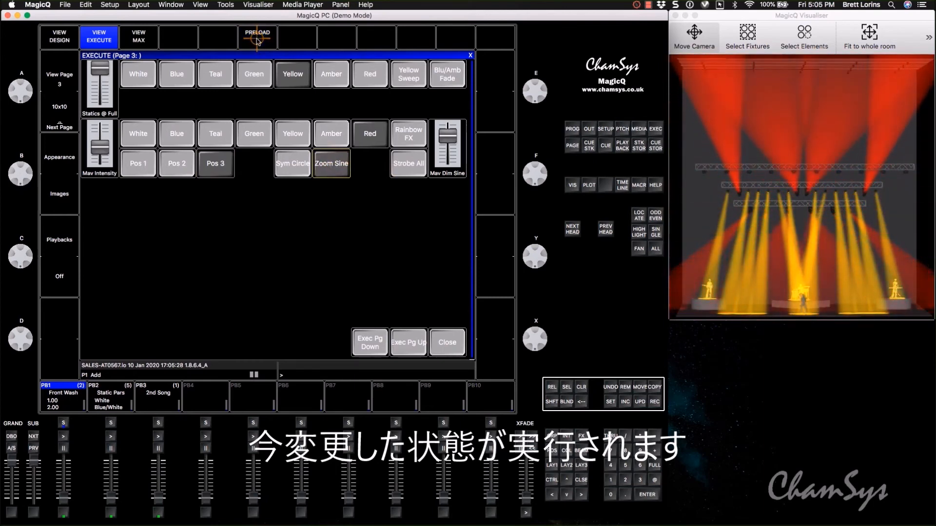
Lower the Mav Dim Sine fader to zero and switch off the Red, Zoom Sine, Pos 3 and Yellow buttons.
drag(450, 139, 451, 172)
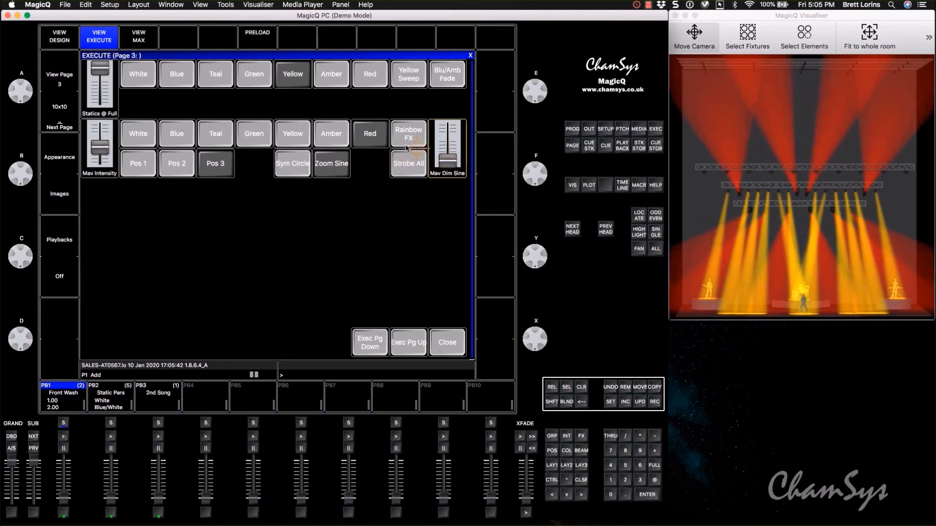
click(369, 134)
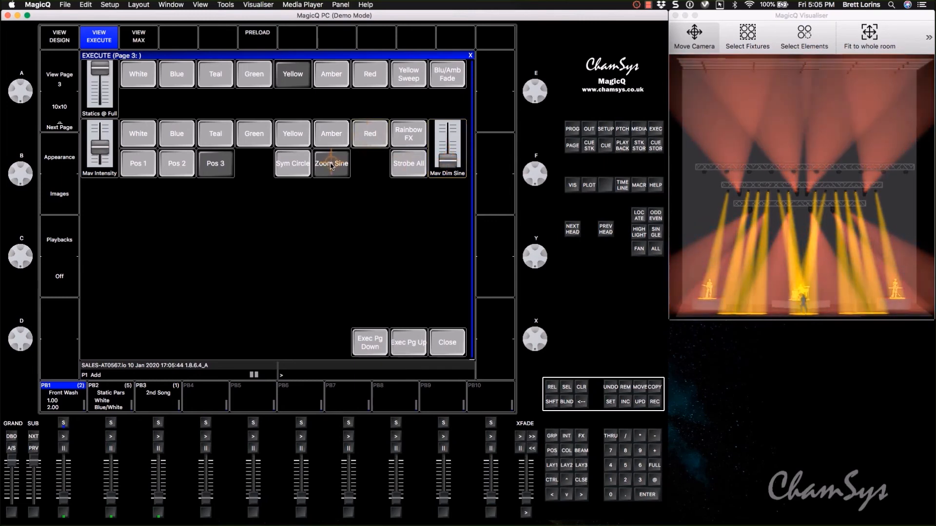
click(220, 171)
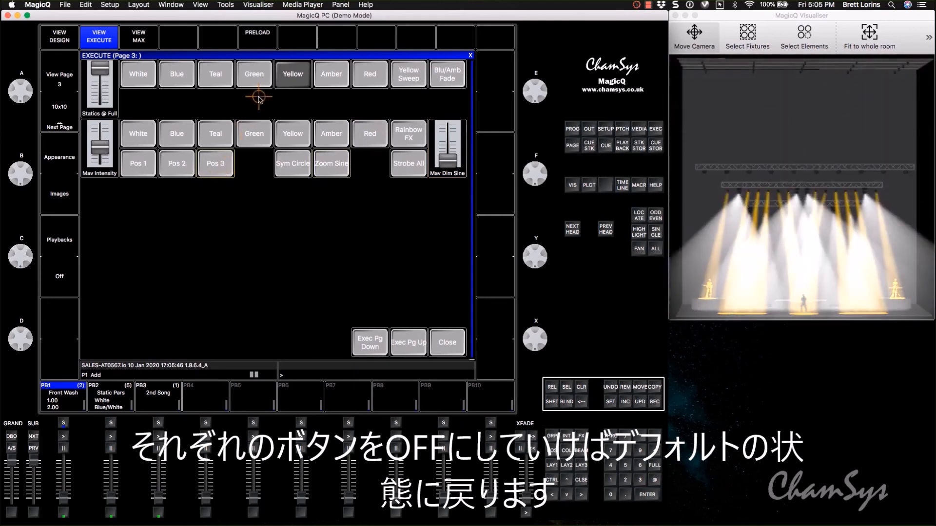
click(293, 77)
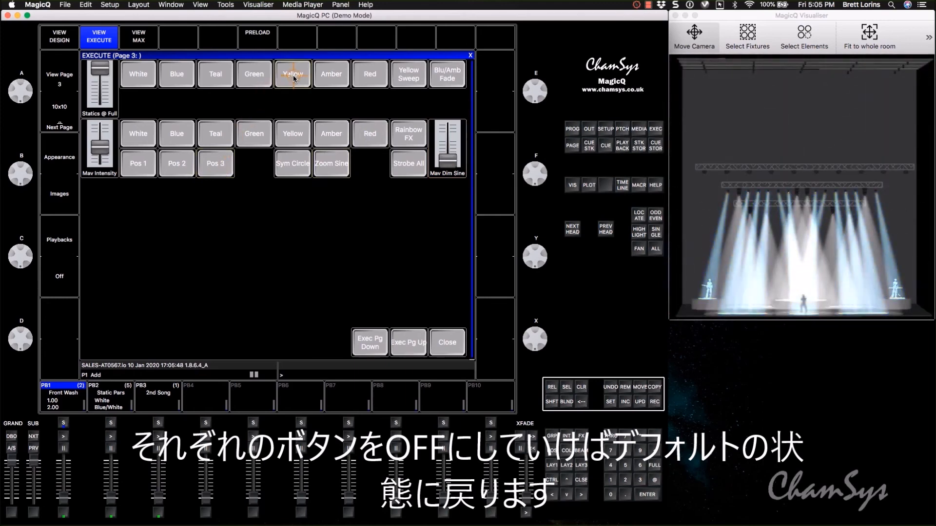
In the Design view, examine the special functions assignable to an empty cell above Exec Pg Down, assigning none.
click(61, 38)
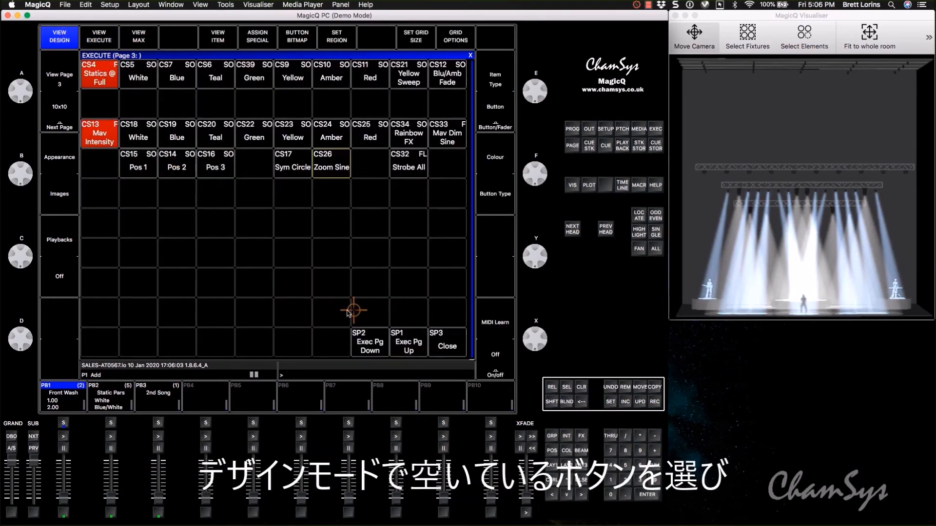
click(332, 315)
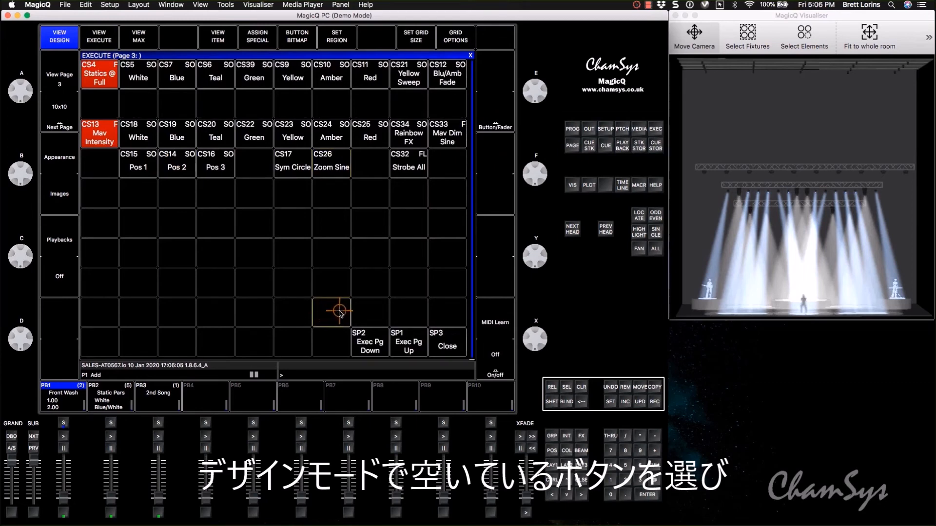
click(261, 41)
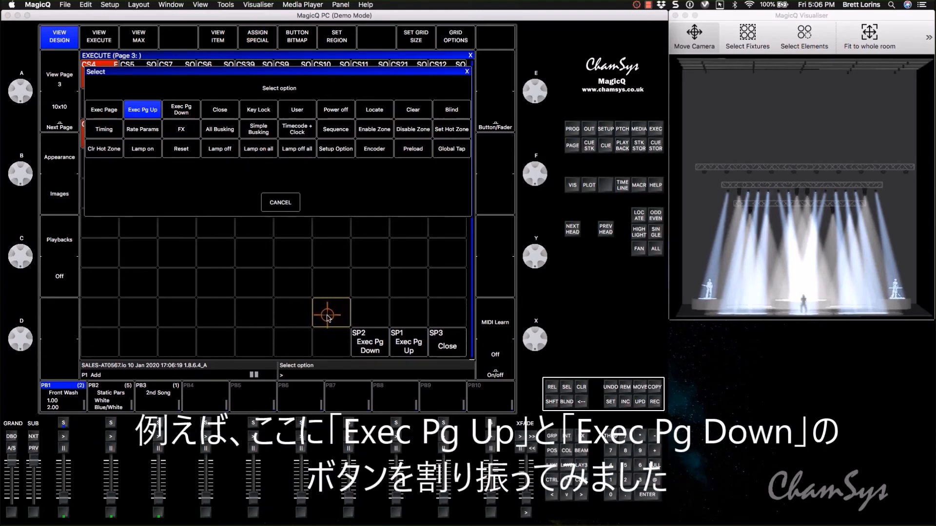
click(280, 202)
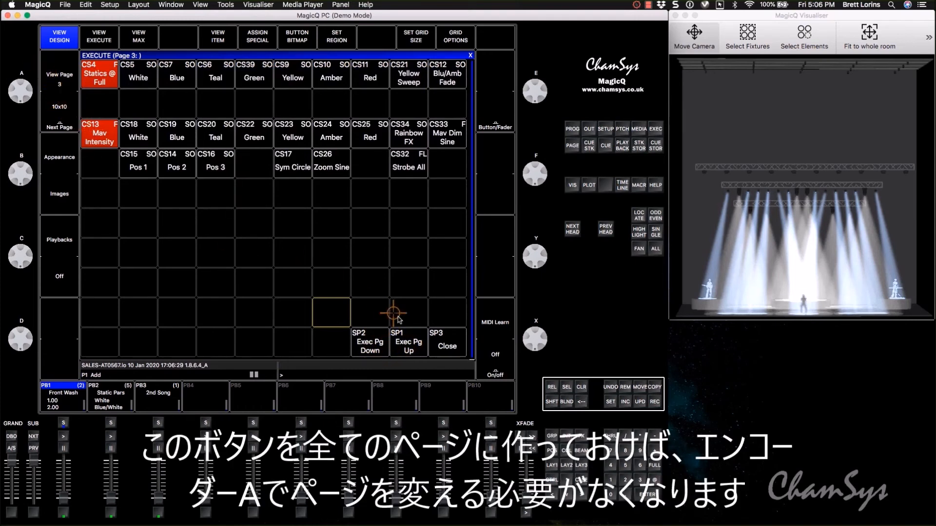
Go up to Execute page 4 and set Haze 1 to about 30%, Fan 1 75%, Haze 2 20% and Fan 2 80%.
click(405, 345)
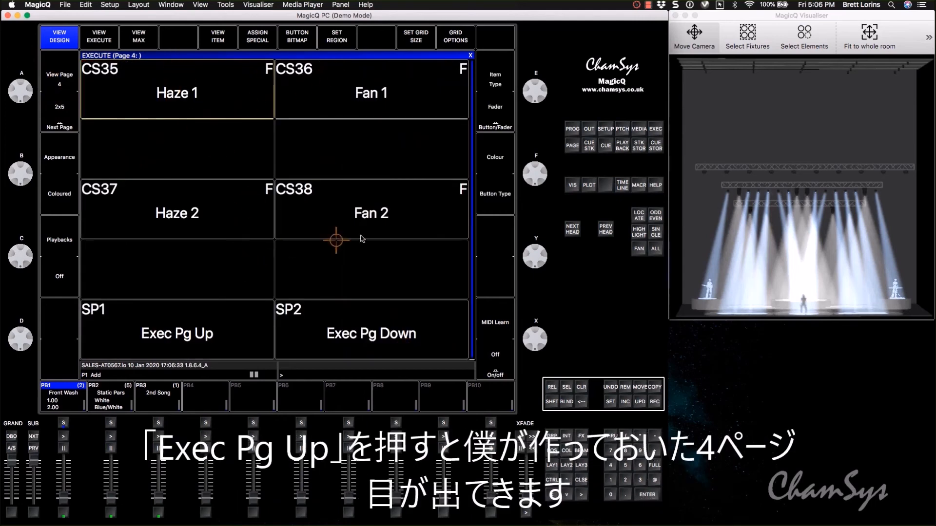
click(98, 39)
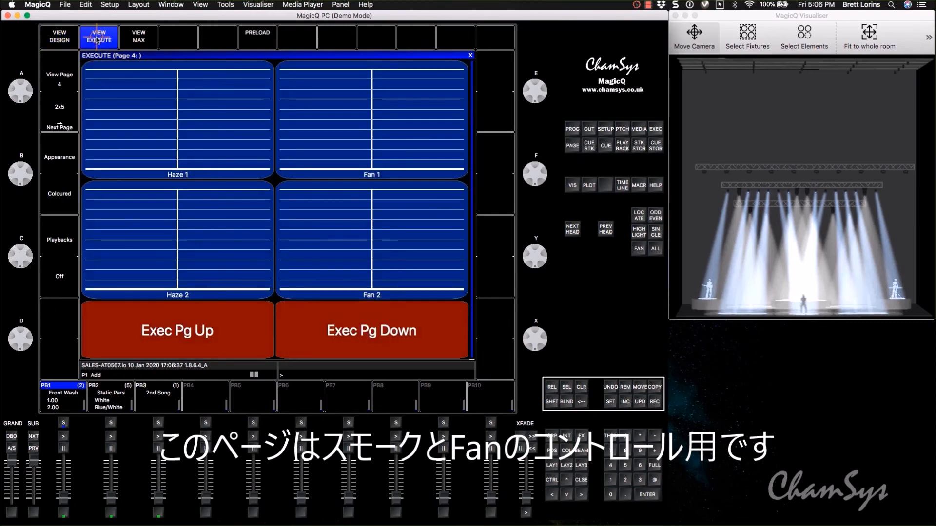
click(208, 140)
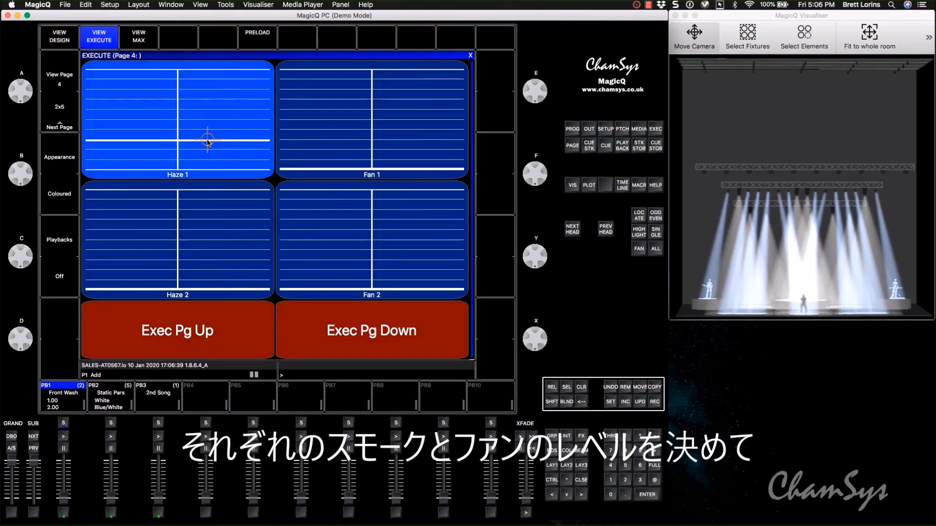
click(343, 101)
click(345, 96)
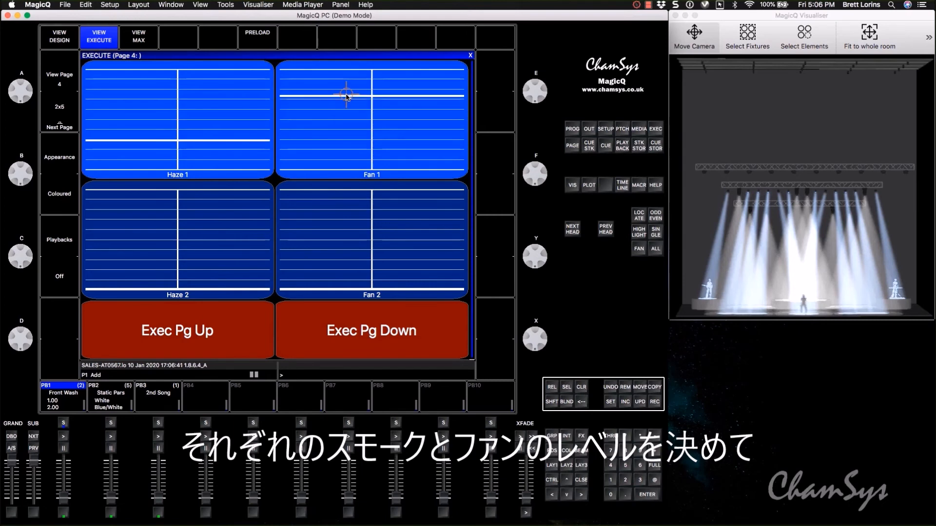
click(258, 269)
click(314, 211)
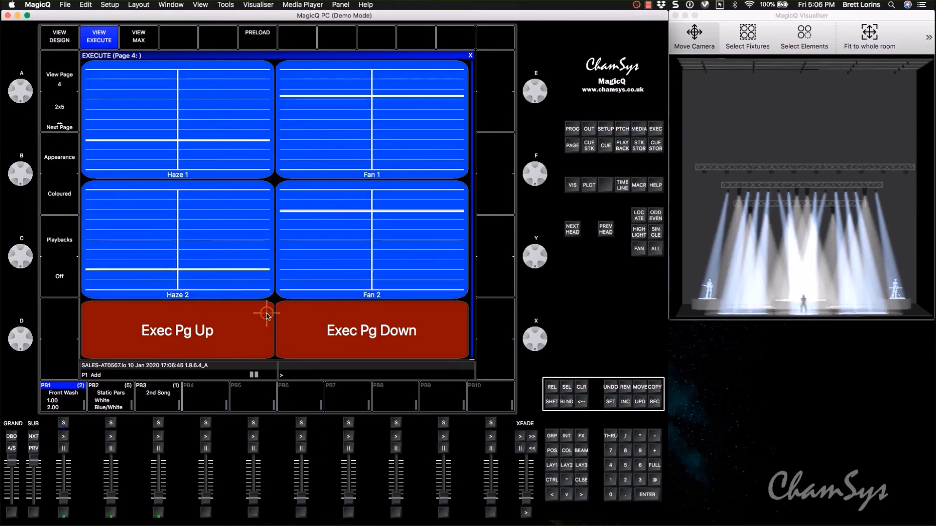
Move between Execute pages 3, 4 and 5 with the on-page paging buttons, lowering Fan 2 to about 25% on page 4.
click(309, 324)
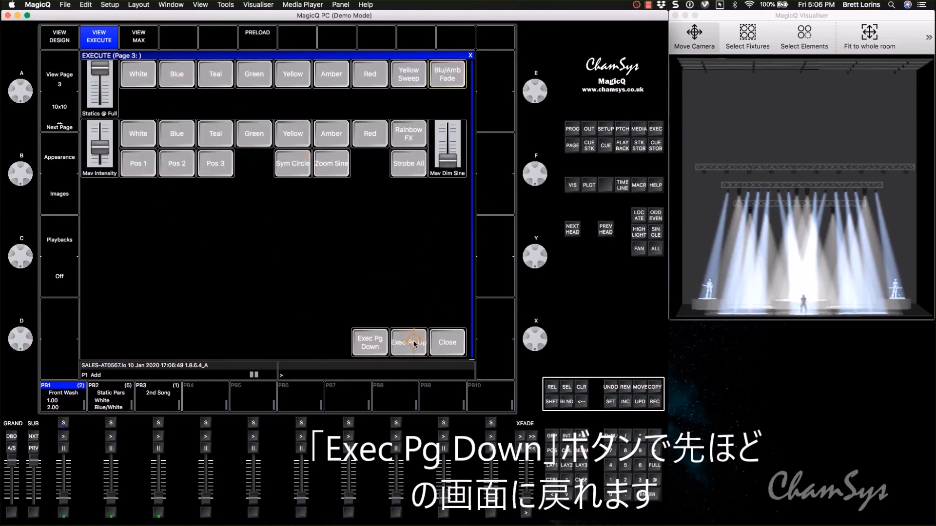
click(409, 343)
click(371, 266)
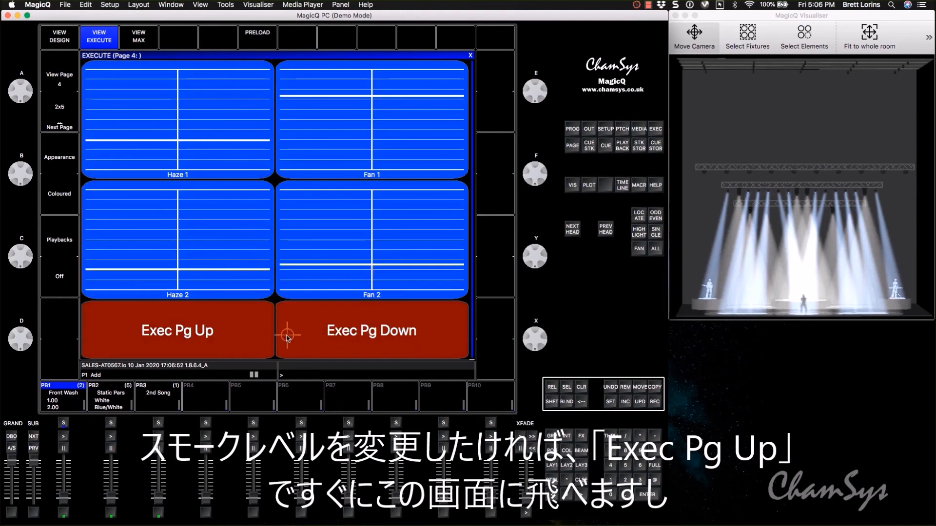
click(229, 343)
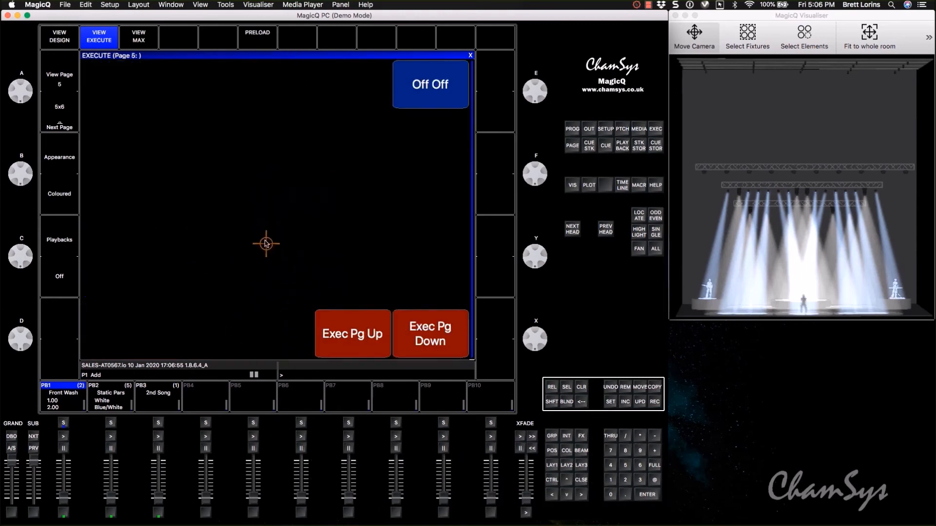
click(431, 340)
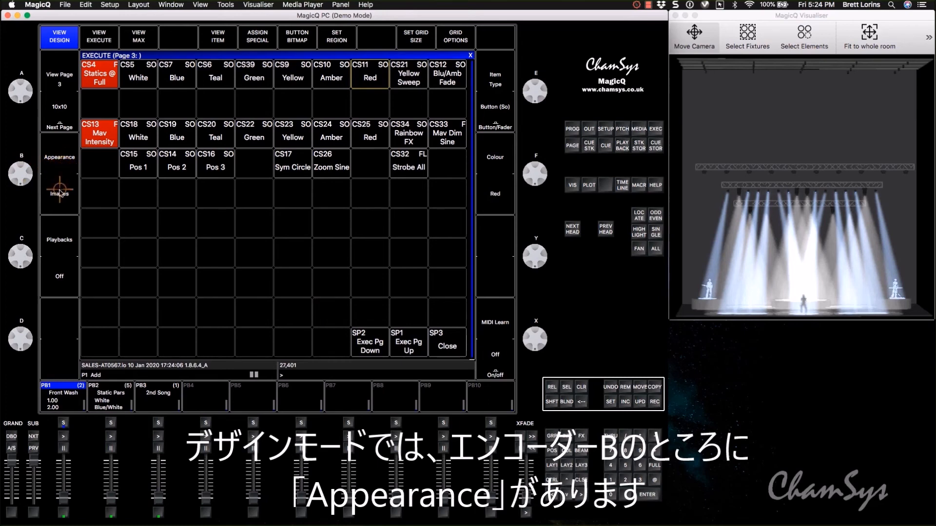
Set the appearance of page 3 to Coloured and test the first-row Red and Yellow buttons in the Execute view.
click(98, 42)
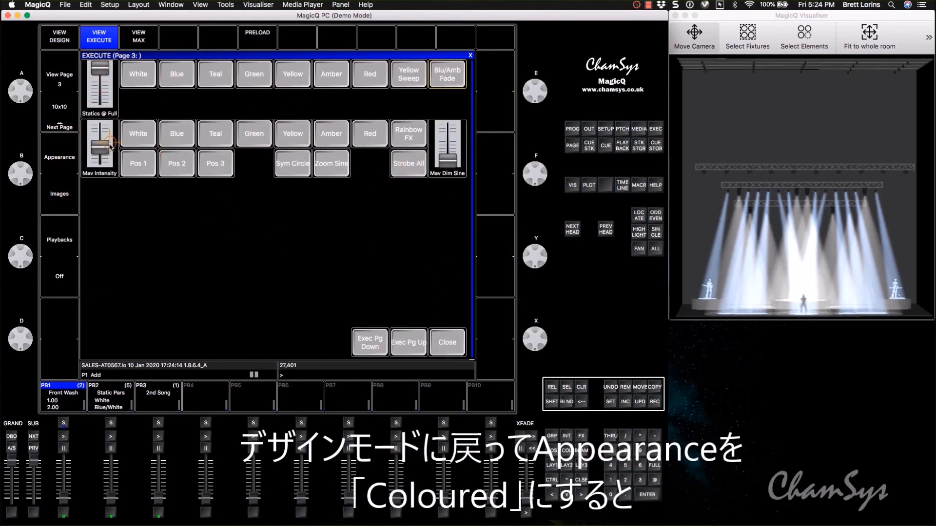
click(59, 37)
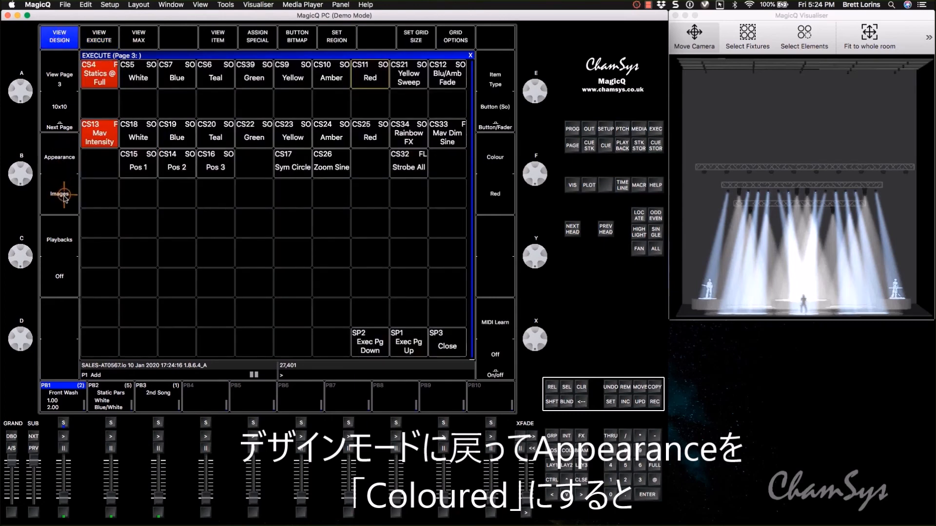
click(99, 39)
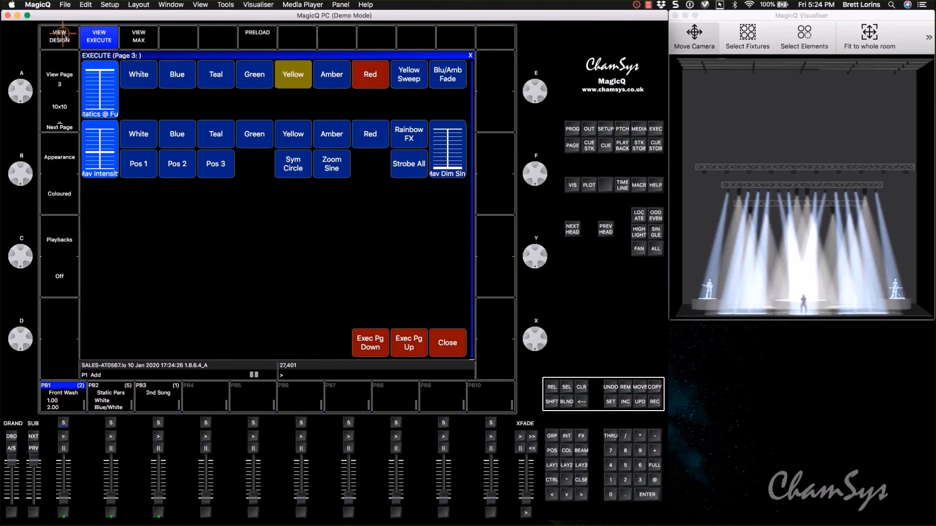
click(385, 68)
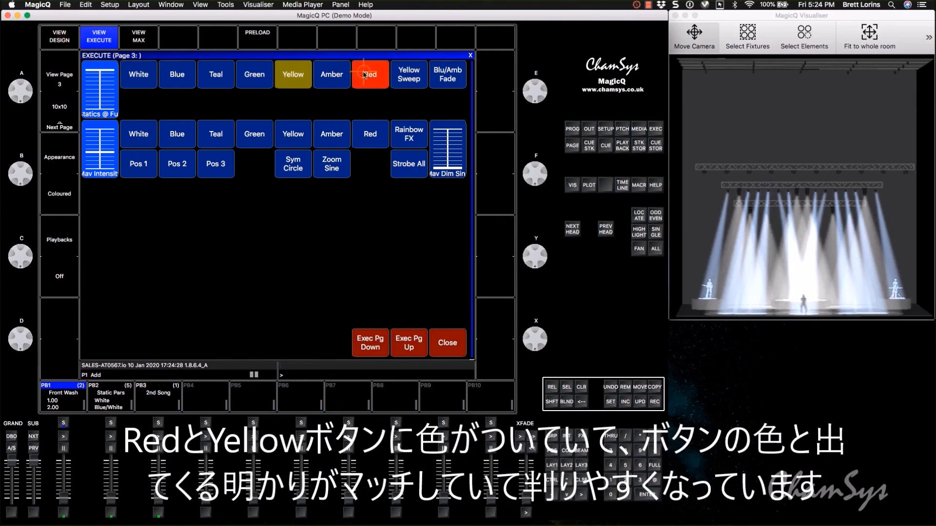
click(291, 64)
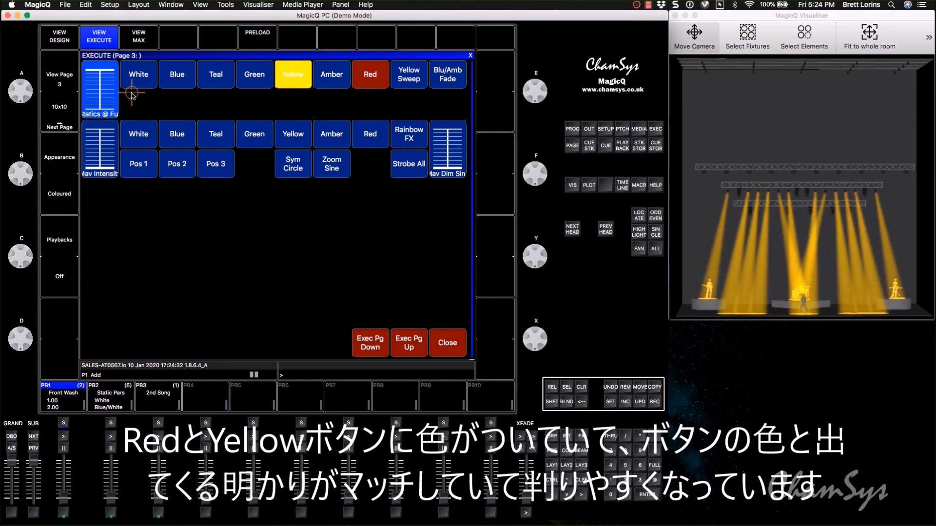
Set the first-row Green button's colour to Green, check it in the Execute view and return to the Design view.
click(60, 37)
click(248, 100)
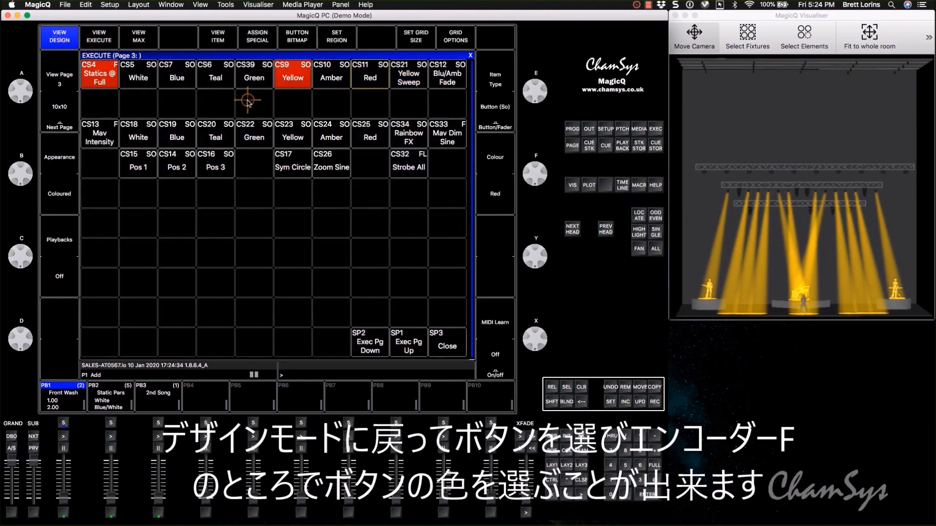
click(254, 82)
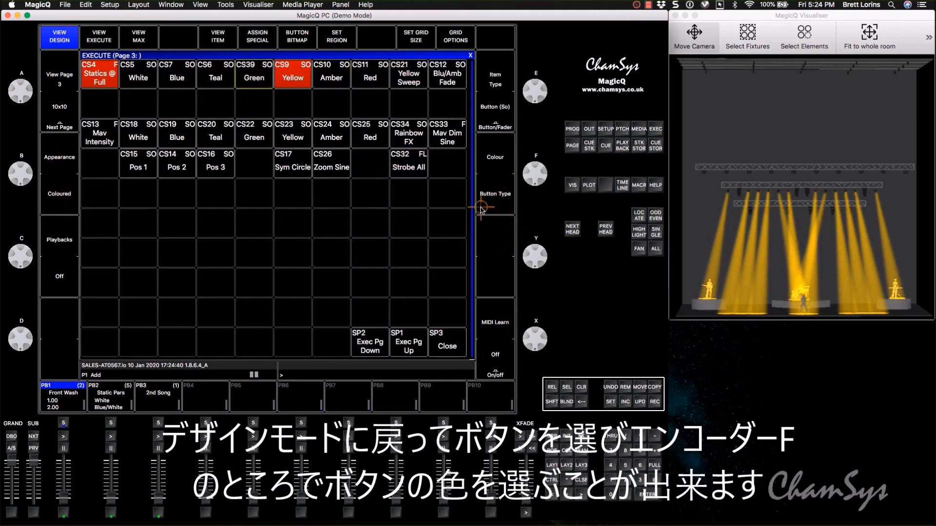
click(494, 190)
scroll(493, 190, up, 3)
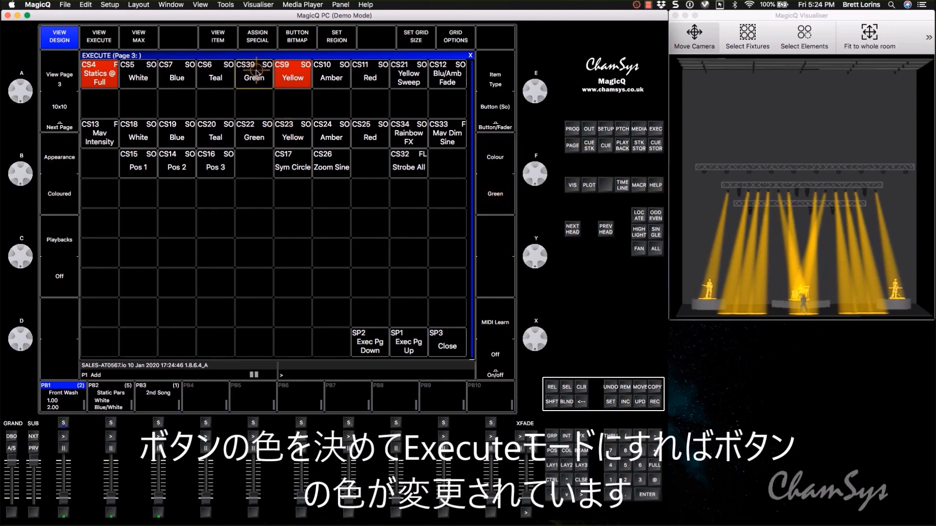
click(100, 37)
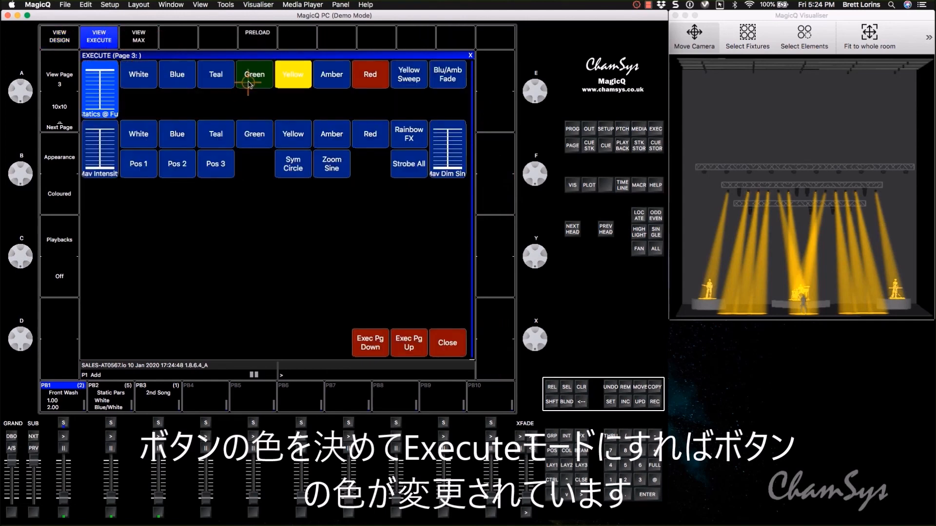
click(60, 37)
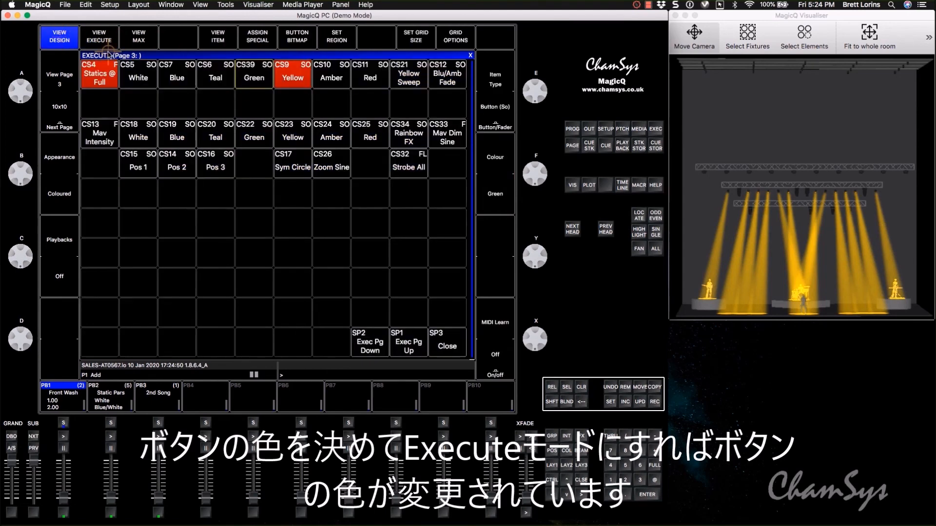
Set the first-row Teal button's colour to Cyan and check it in the Execute view.
click(498, 200)
click(496, 199)
click(496, 199)
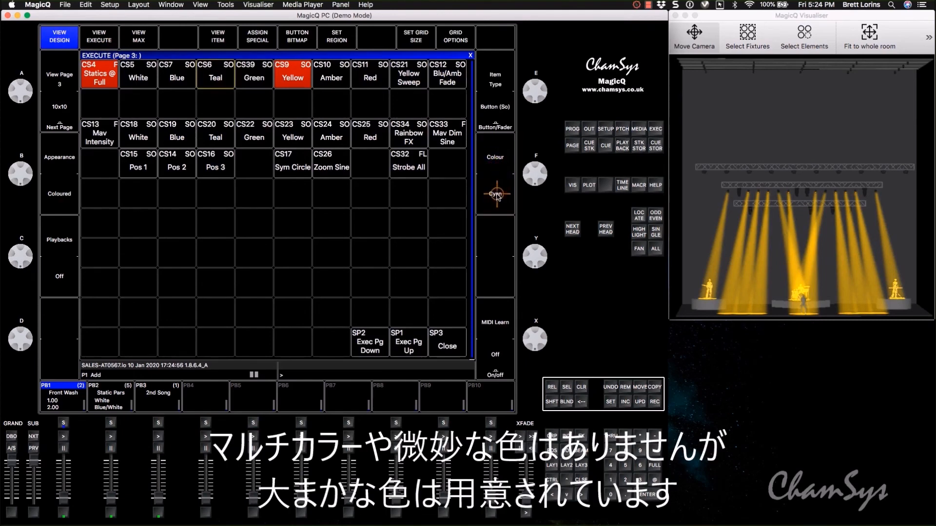
click(104, 35)
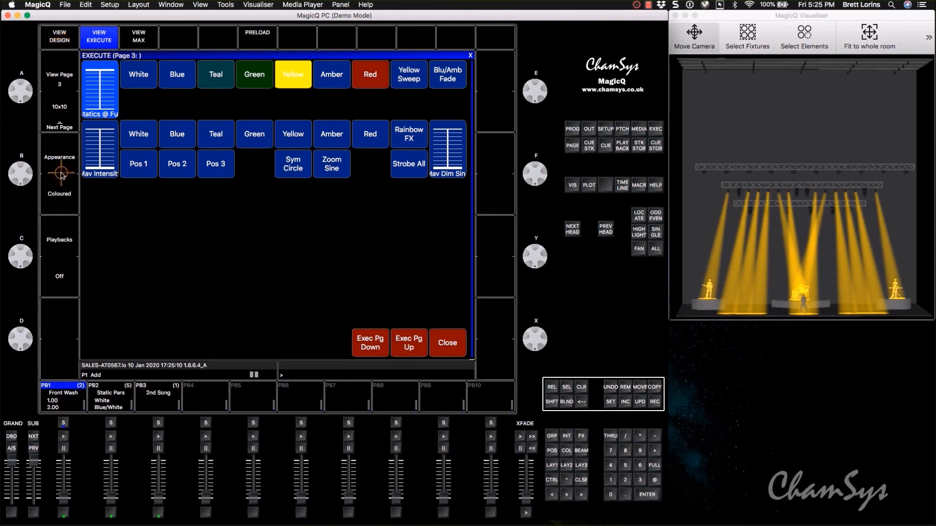
Compare the Boxes and Images appearances on page 3, then return the page's appearance to Coloured.
click(54, 194)
click(55, 196)
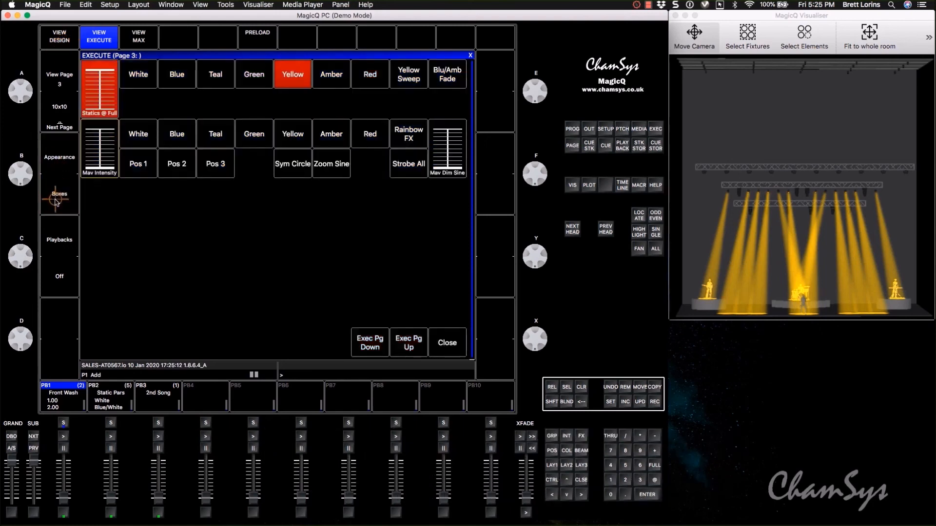
click(55, 196)
click(55, 196)
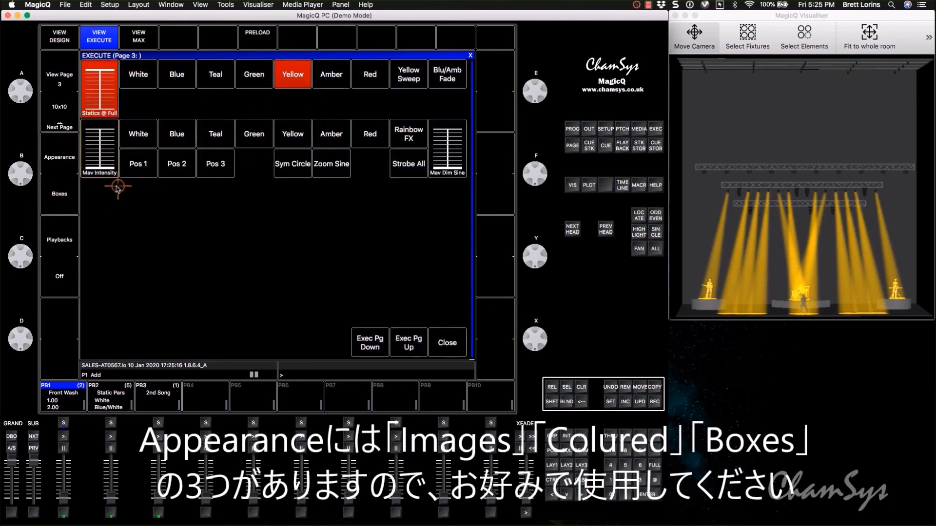
click(58, 198)
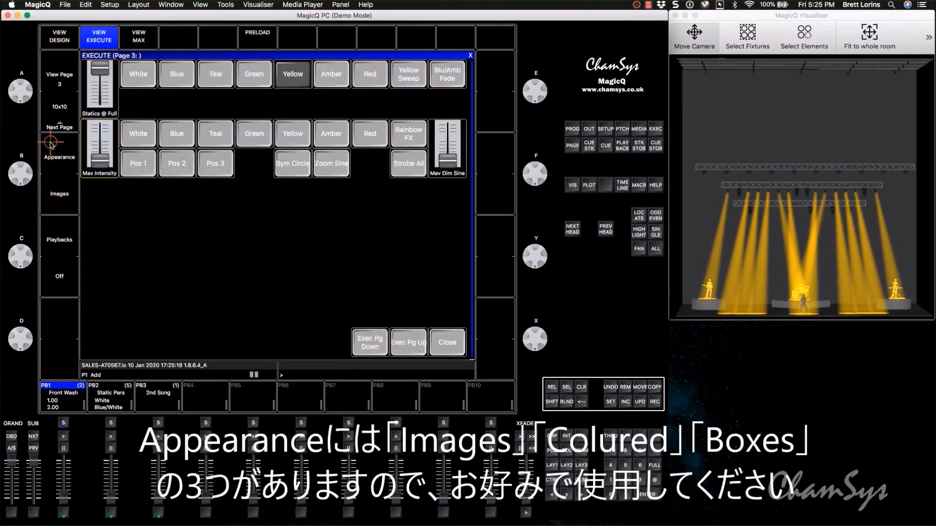
click(58, 194)
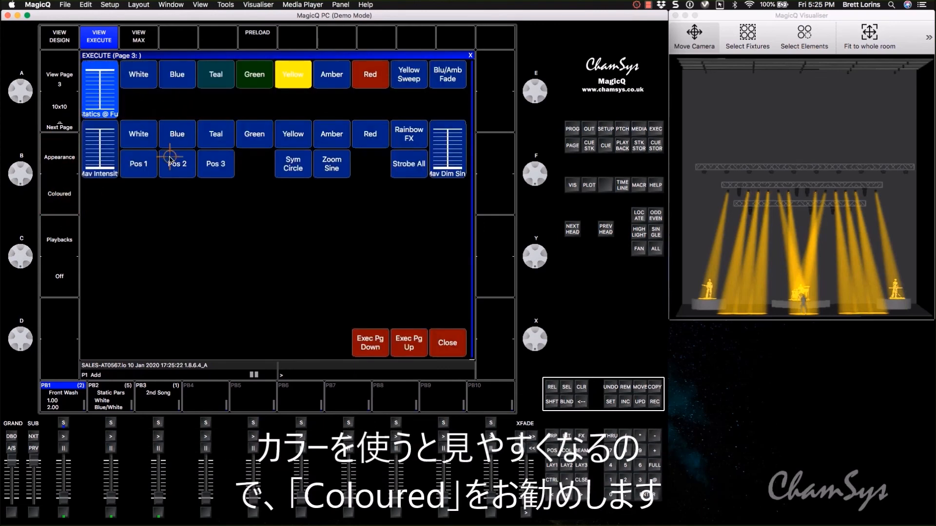